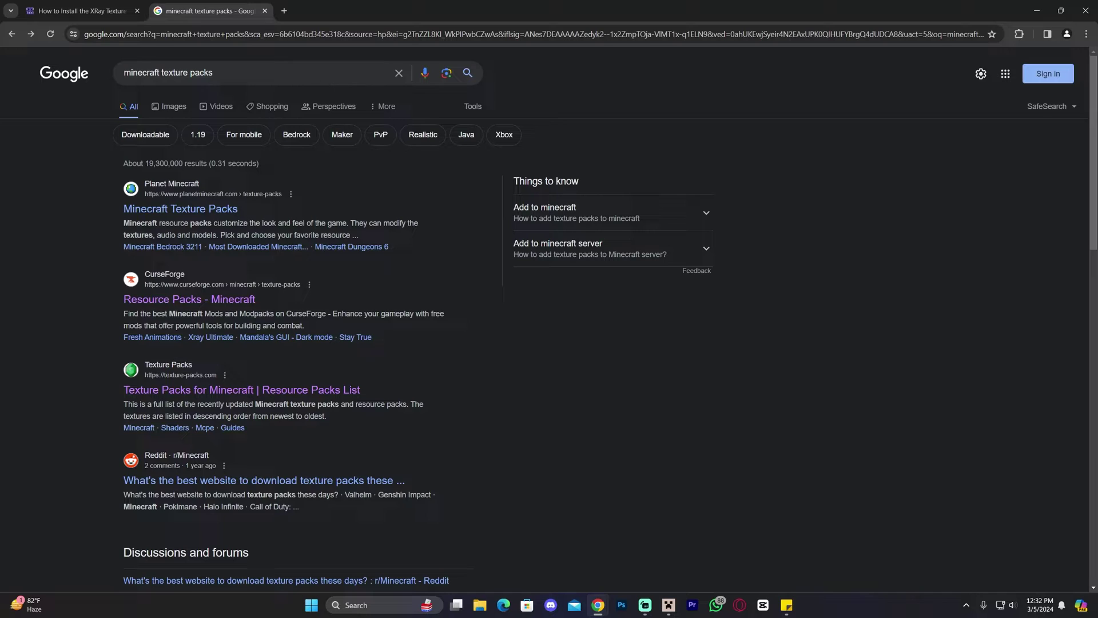
- Rerun the 'minecraft texture packs' Google search and open the Planet Minecraft 'Minecraft Texture Packs' result
left_click_drag(191, 73, 129, 72)
left_click(247, 73)
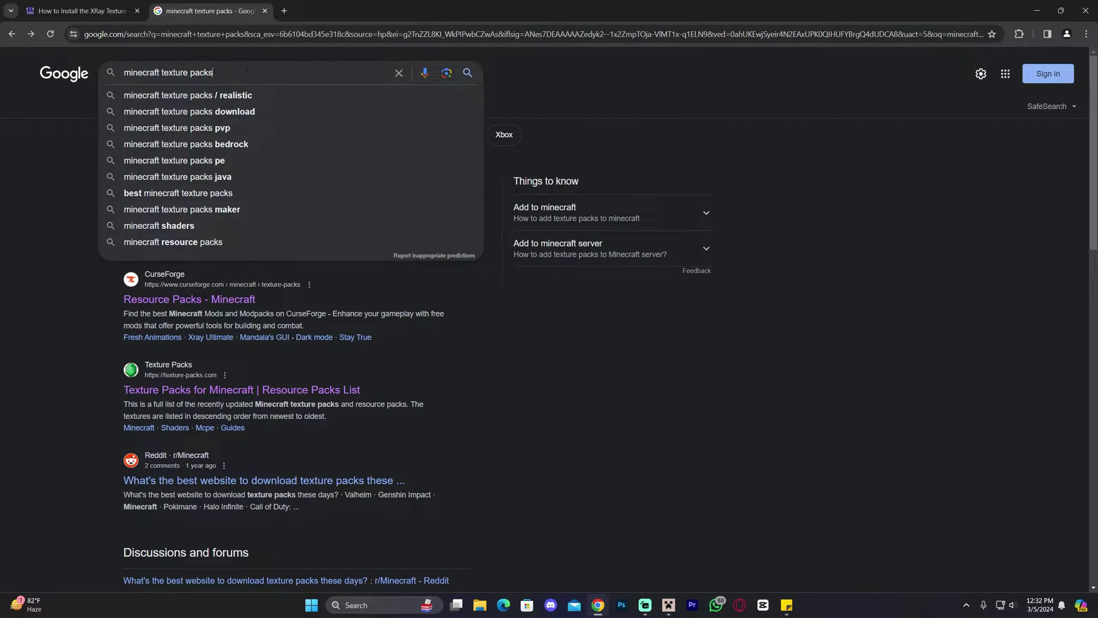
left_click_drag(247, 72, 116, 72)
left_click(232, 68)
left_click(467, 72)
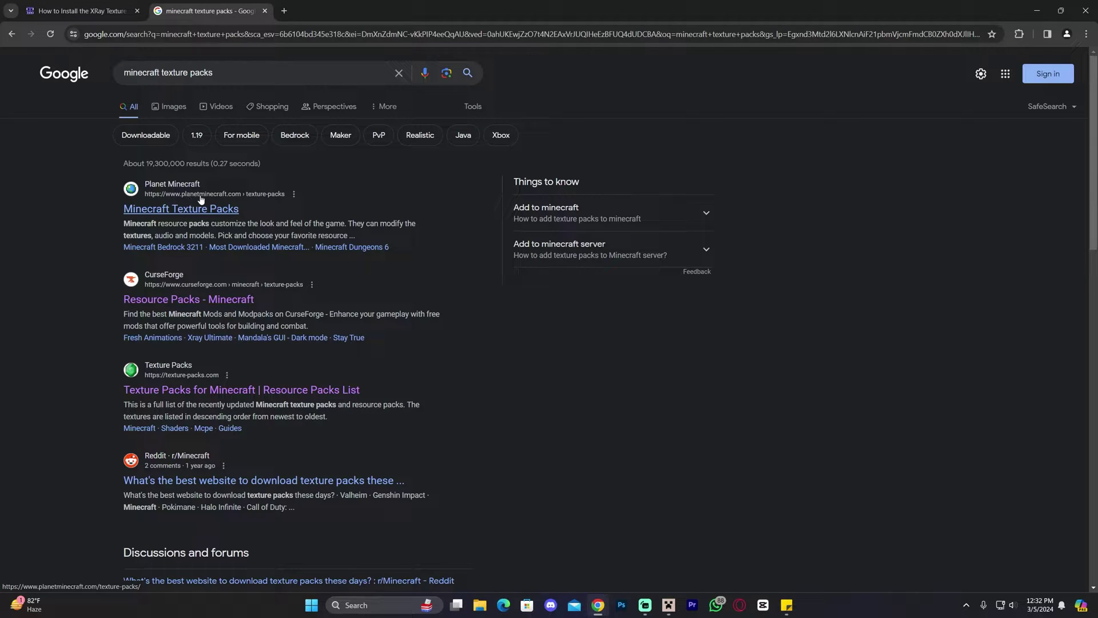
left_click_drag(214, 72, 105, 73)
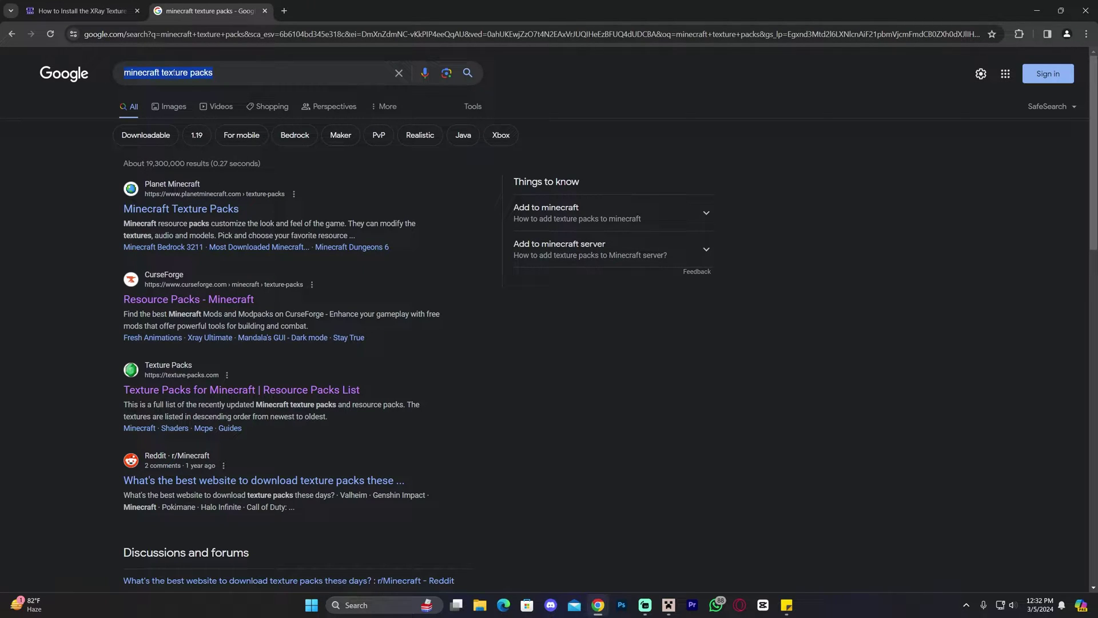
left_click(173, 73)
- Browse the Technoblade Pigs! pack page, then go back to the Planet Minecraft Texture Packs list
left_click(192, 209)
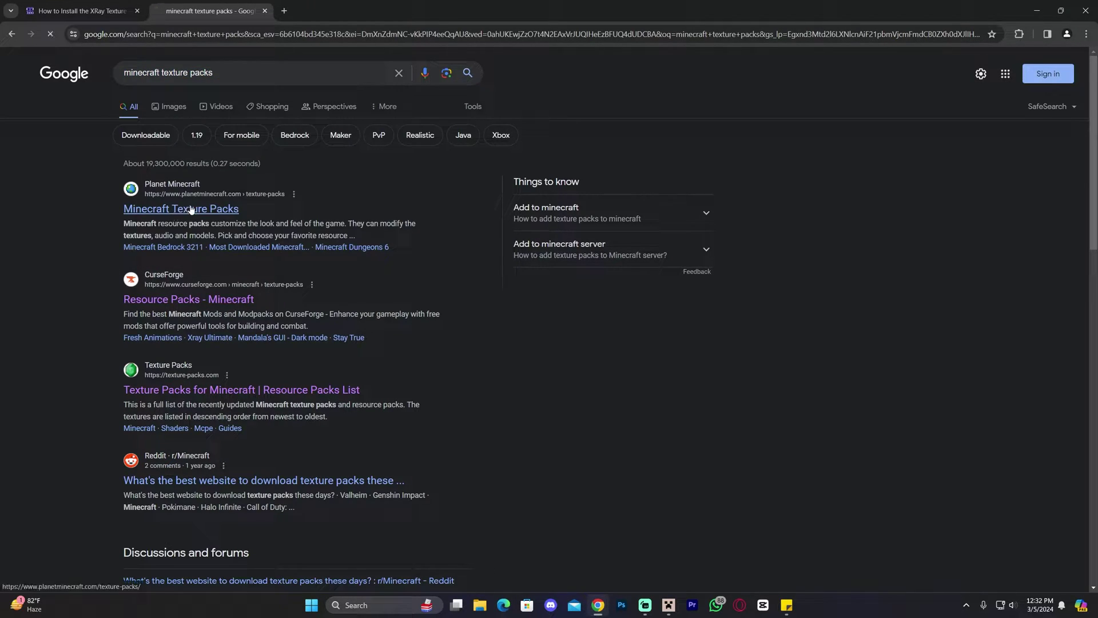
scroll(596, 346, "down", 7)
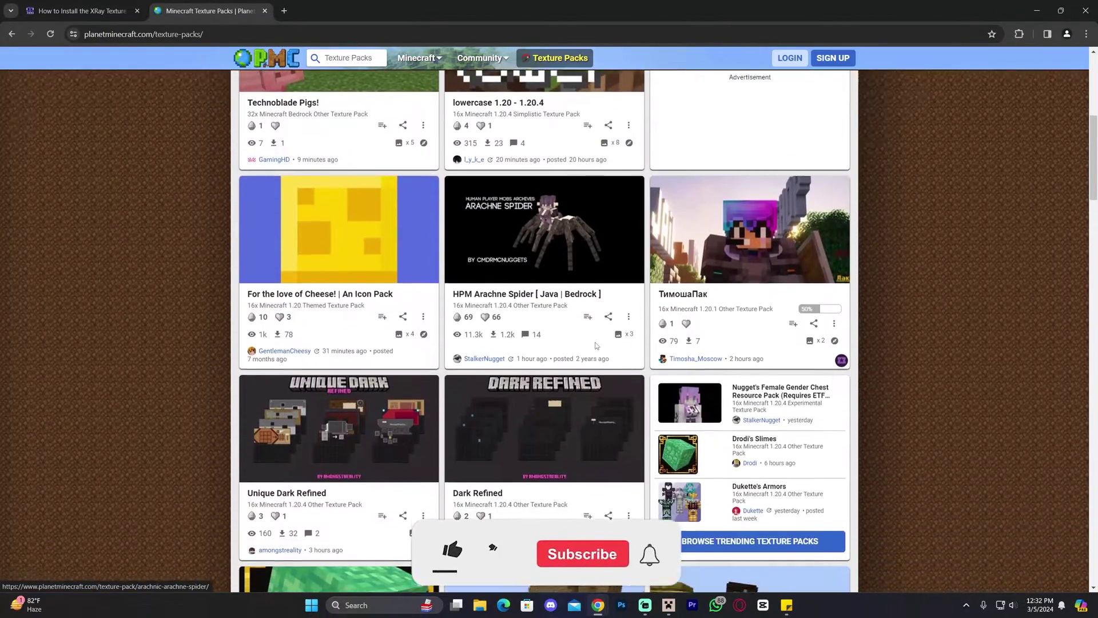
scroll(596, 346, "down", 10)
scroll(808, 293, "up", 15)
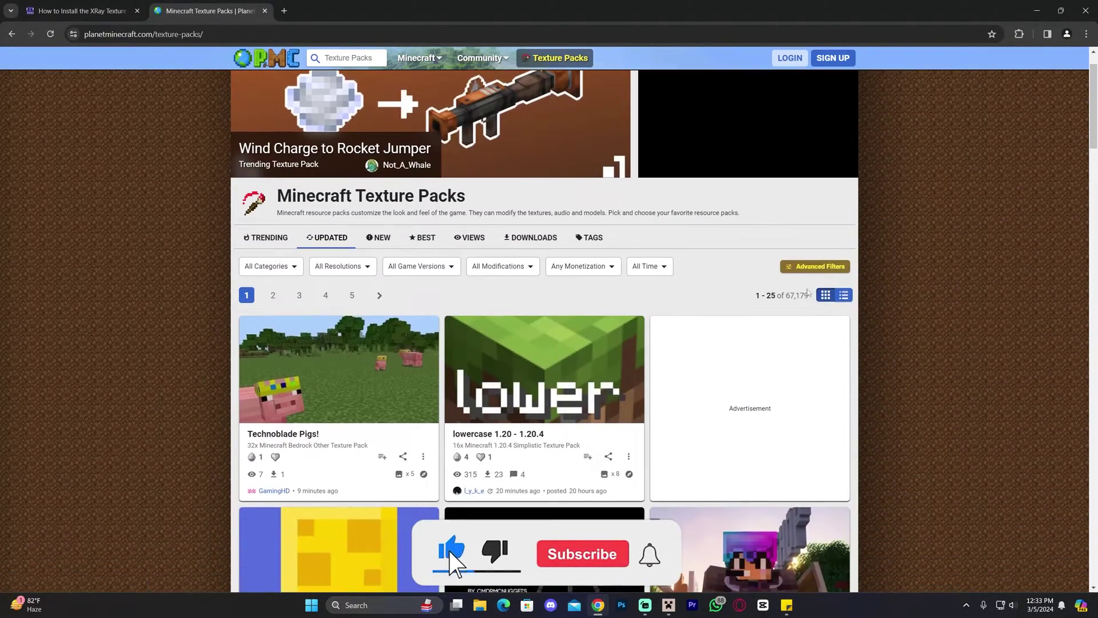
left_click_drag(809, 292, 750, 504)
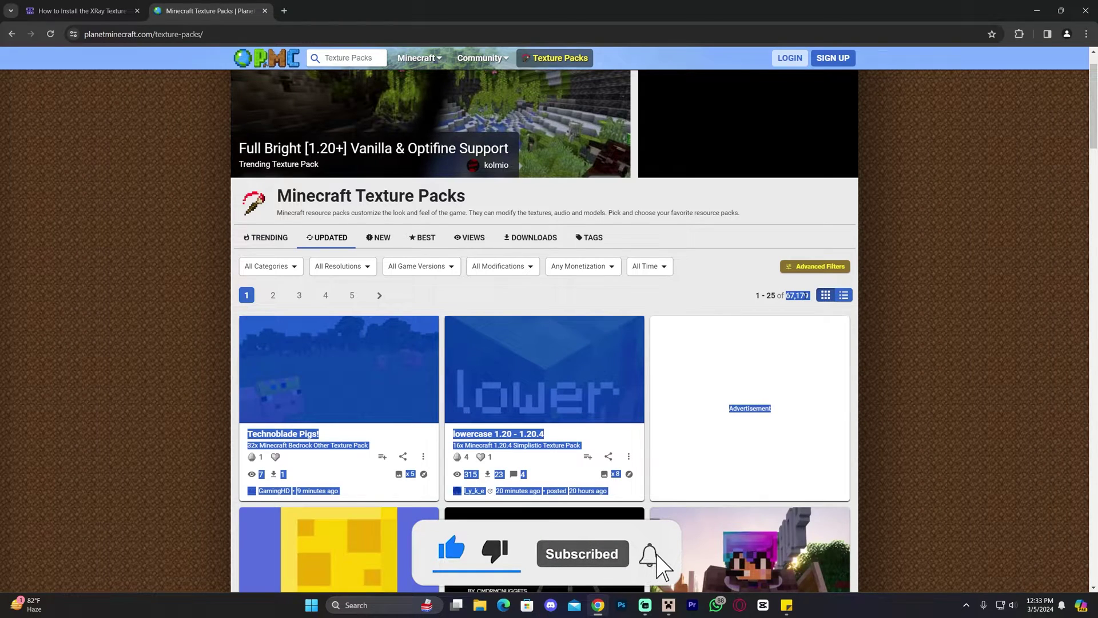
left_click(749, 503)
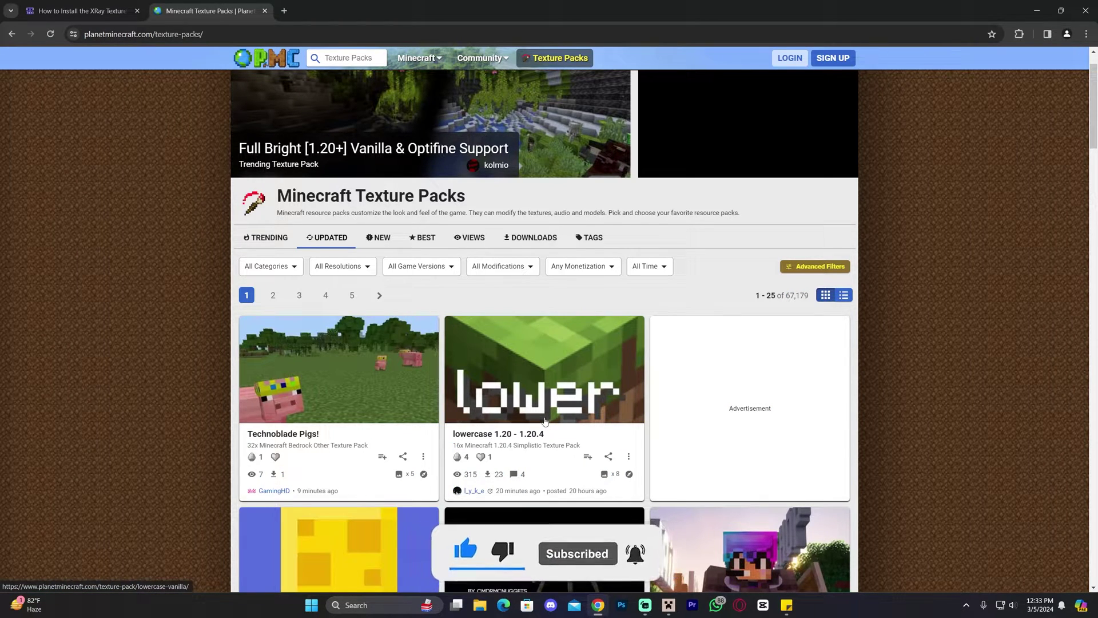
scroll(545, 421, "down", 5)
scroll(339, 282, "up", 4)
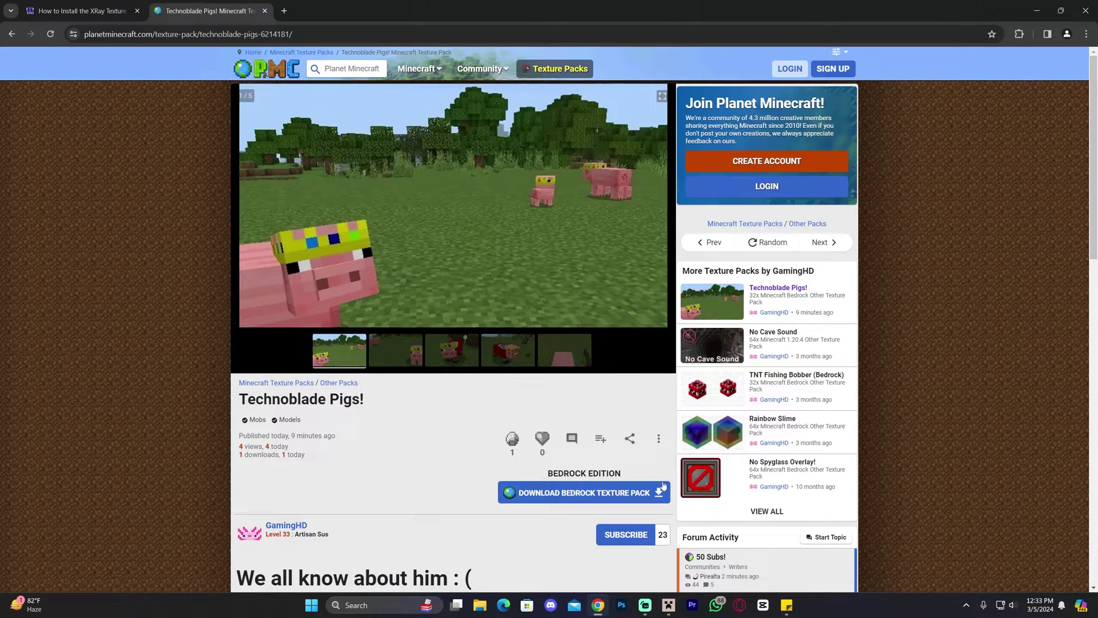
scroll(580, 341, "down", 3)
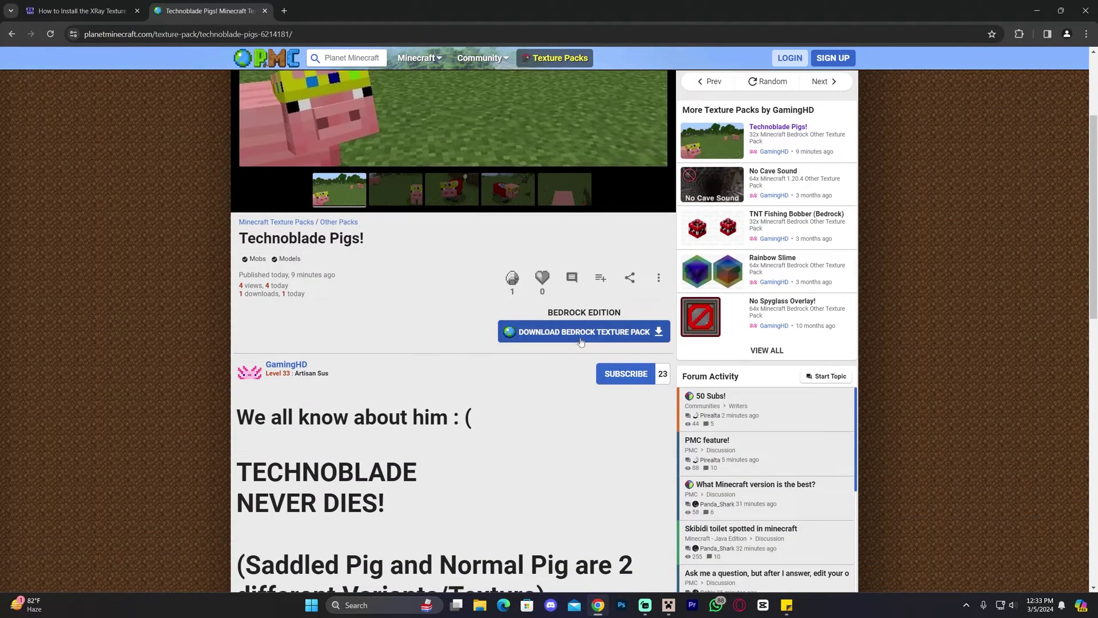
scroll(561, 318, "up", 3)
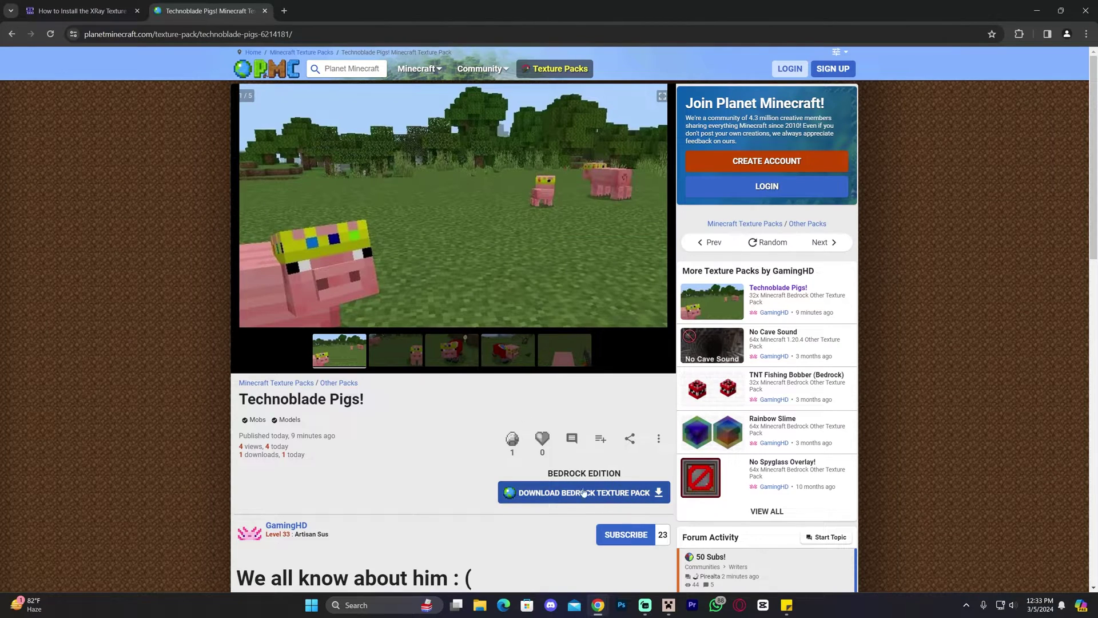
left_click(11, 35)
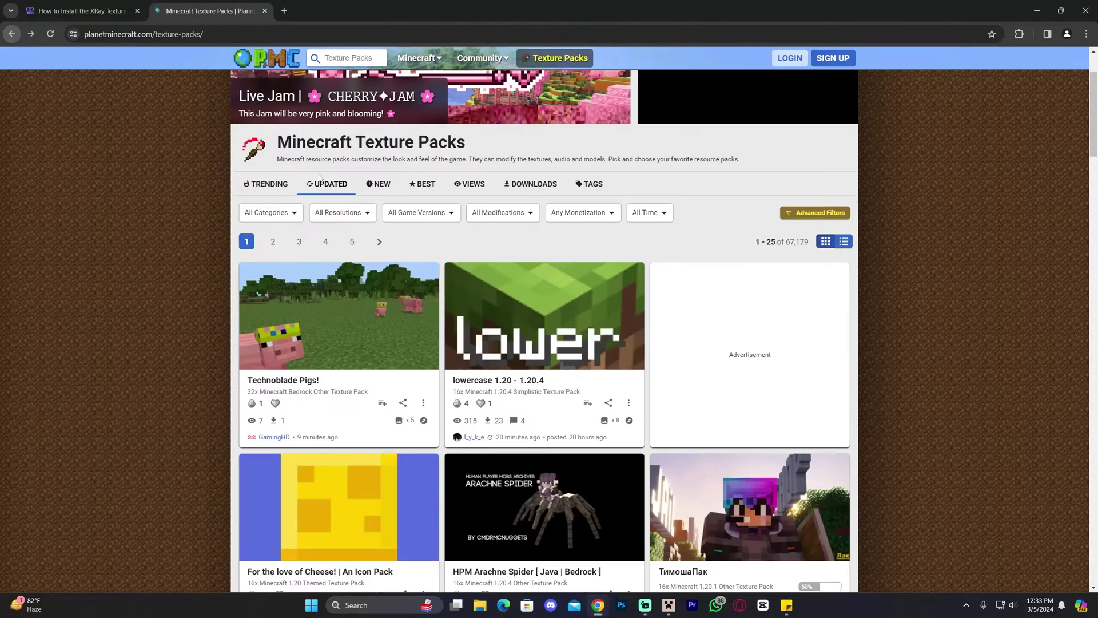
- Open the Repurposed Structures - Farmer's Delight Compat Datapack files list and check the newest file's download options
left_click(11, 34)
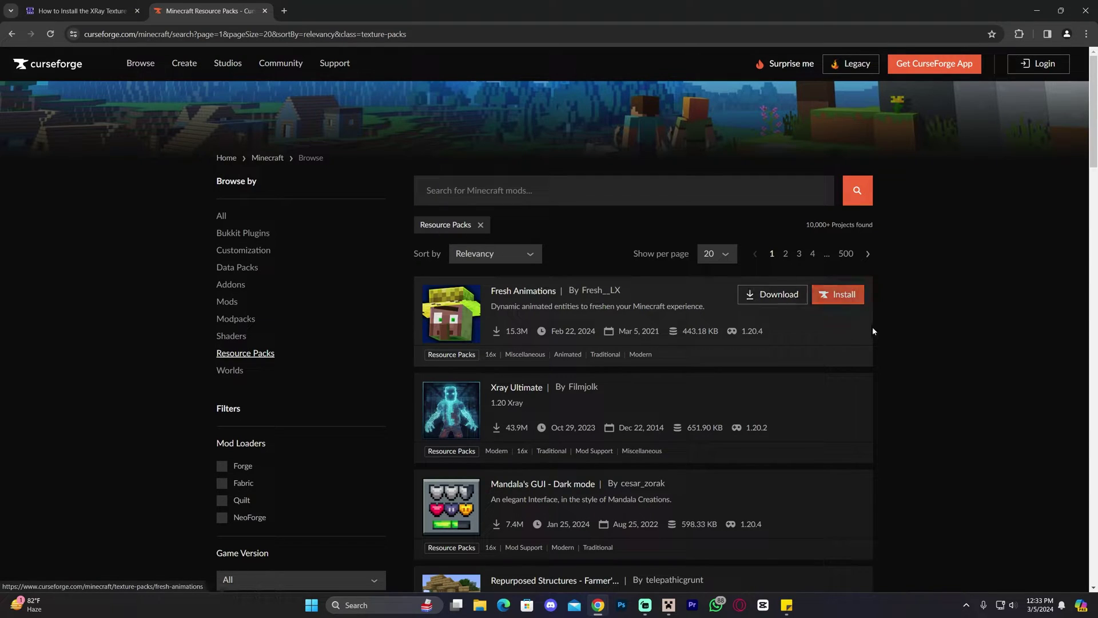
scroll(873, 331, "down", 6)
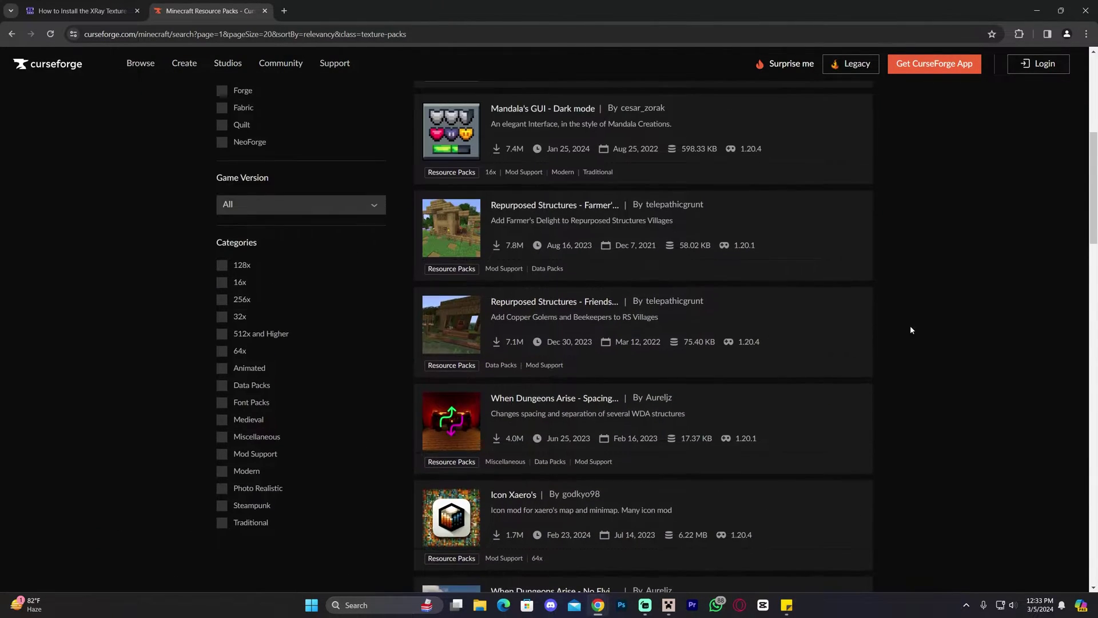
left_click(576, 203)
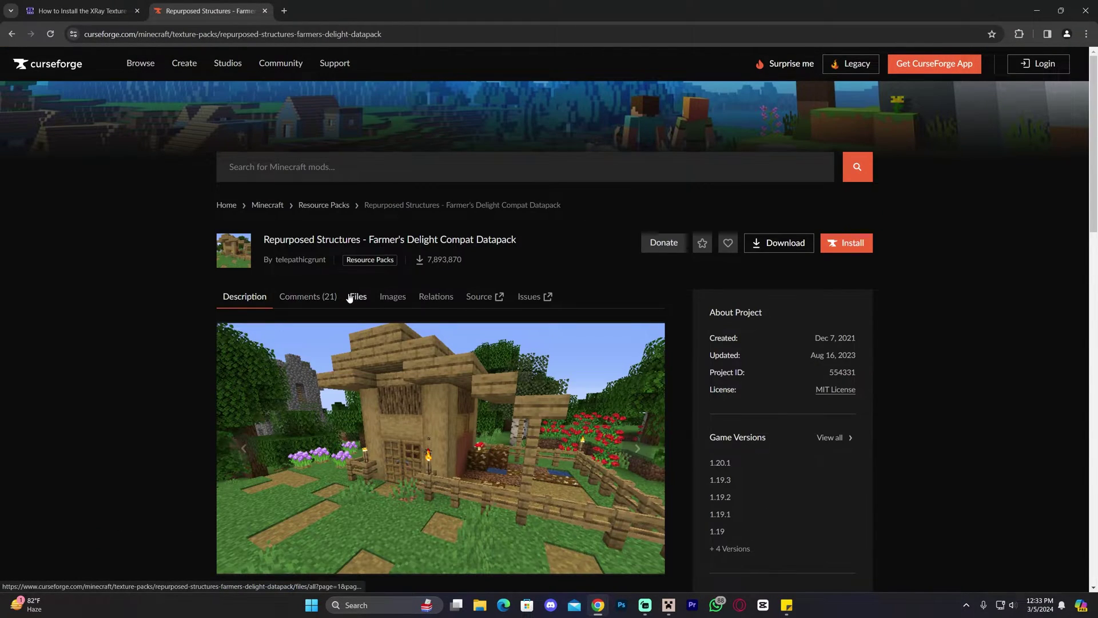
left_click(350, 298)
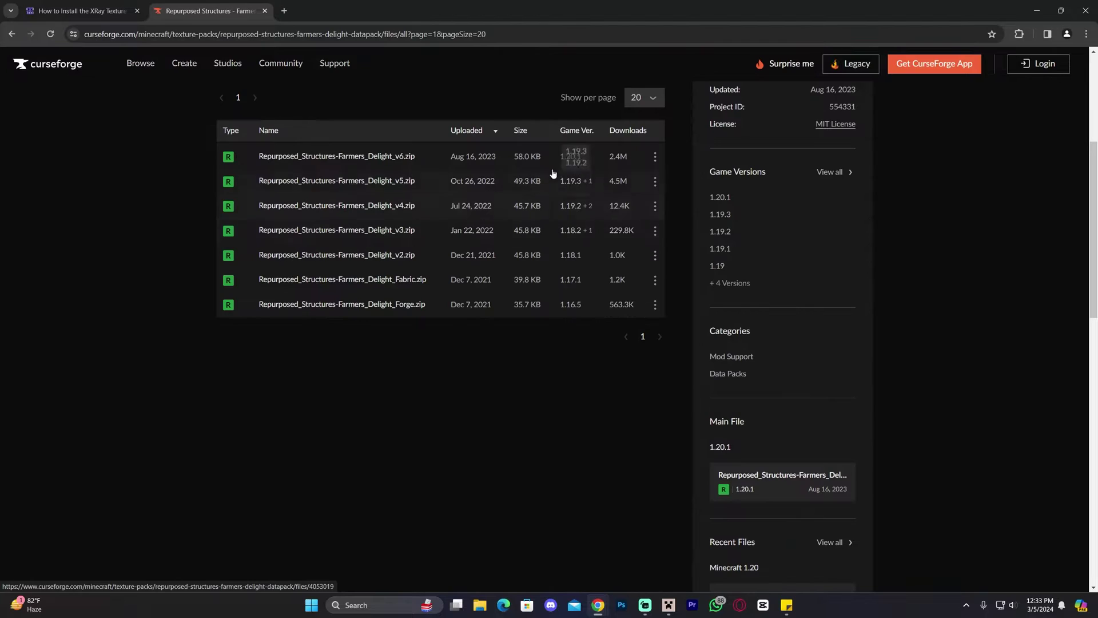
left_click(656, 158)
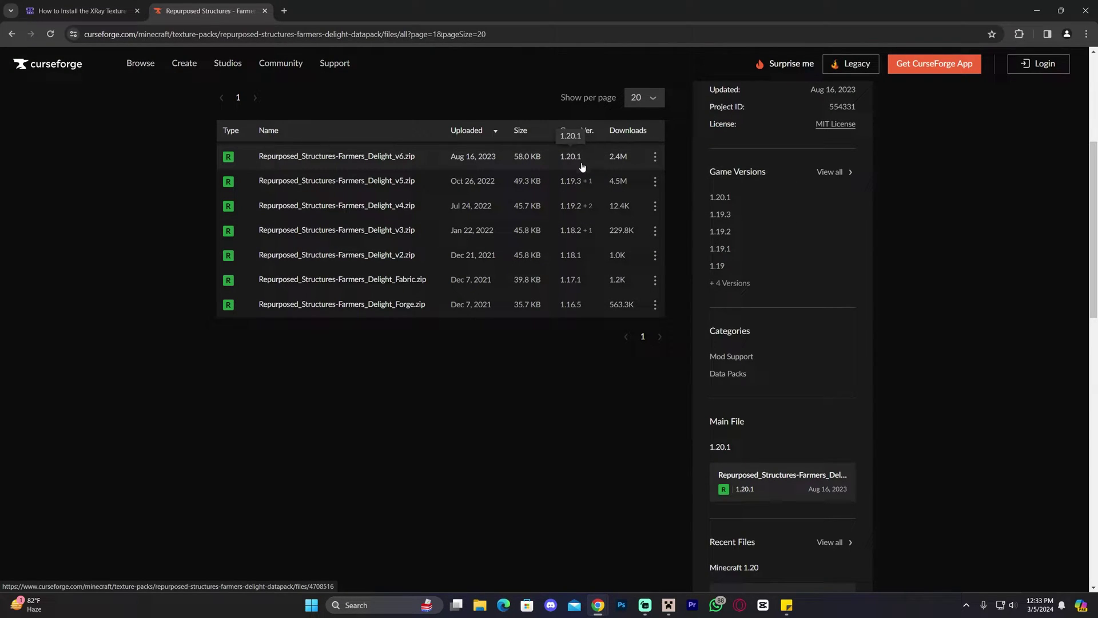
- Scroll back up the project page and return to the Google search results
scroll(582, 166, "up", 1)
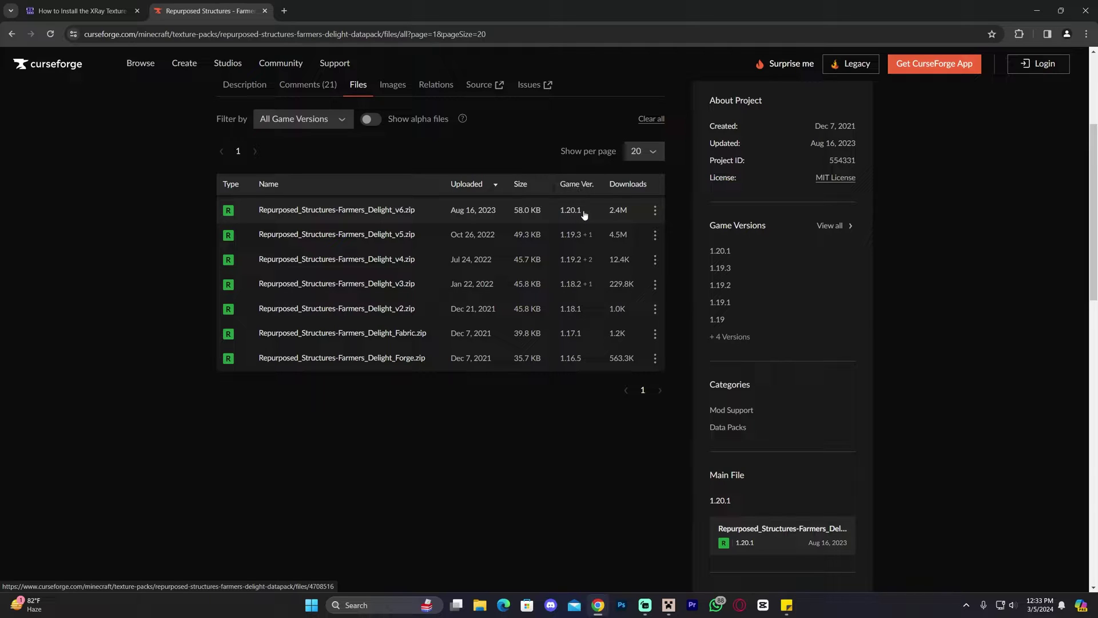
scroll(578, 218, "up", 1)
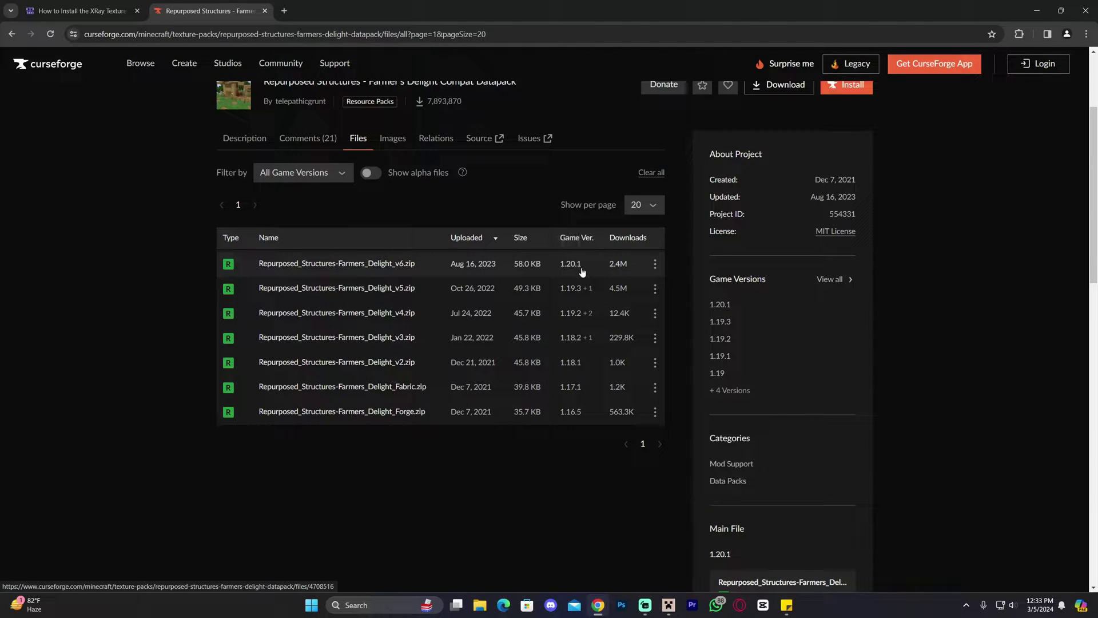
scroll(583, 270, "up", 3)
left_click_drag(329, 240, 285, 241)
left_click(520, 326)
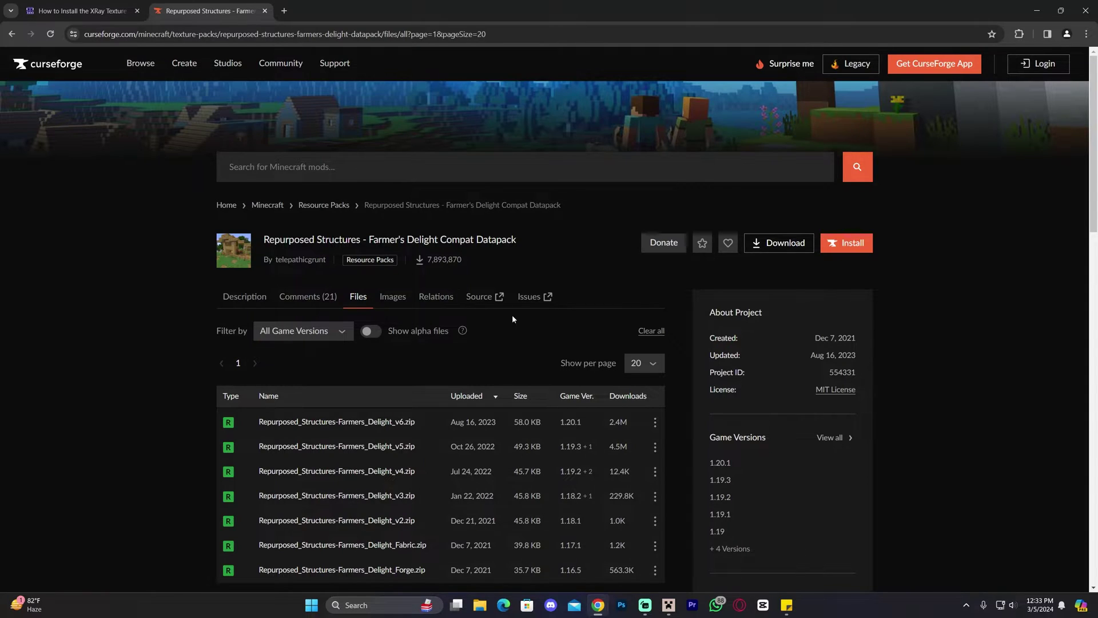
key("alt+Left")
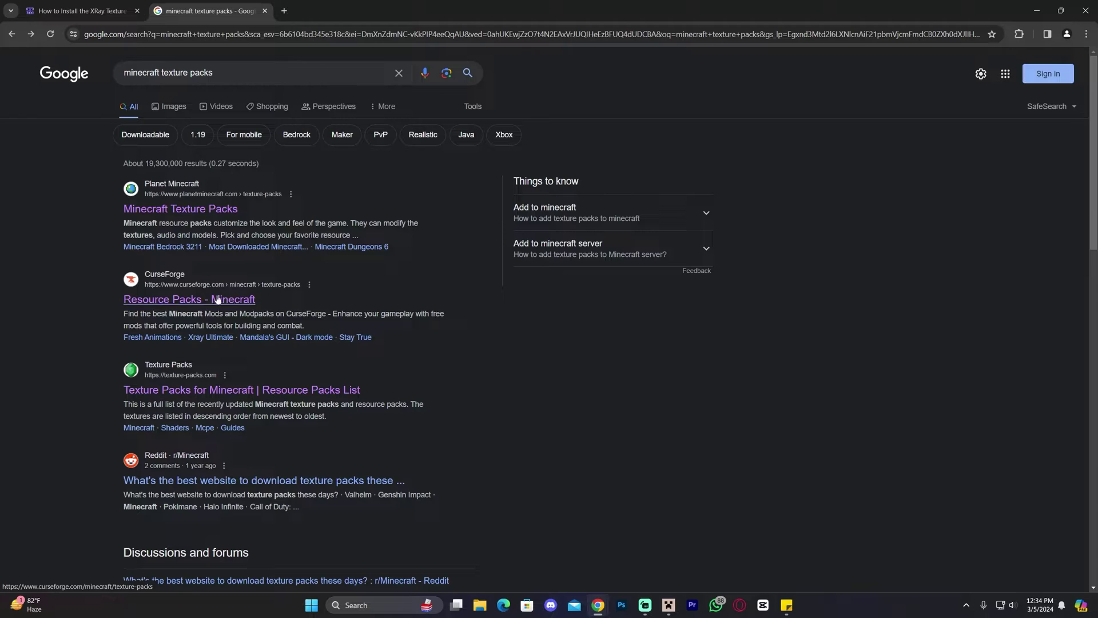
- Open the Realistico texture pack page on texture-packs.com and check its supported versions, including 1.20.4
left_click(234, 390)
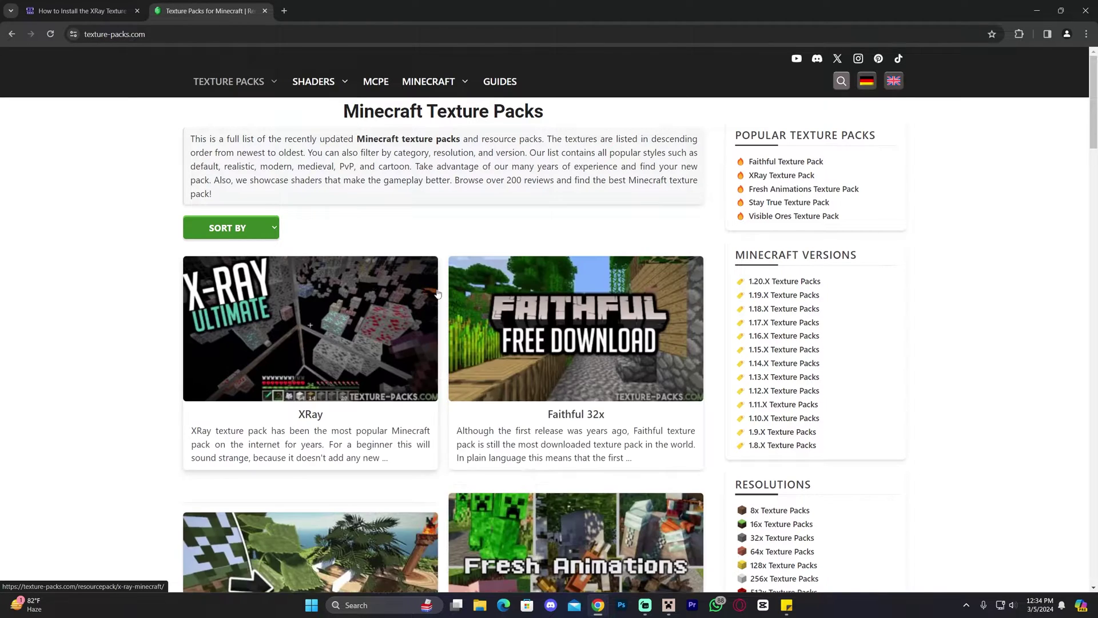
scroll(437, 293, "down", 5)
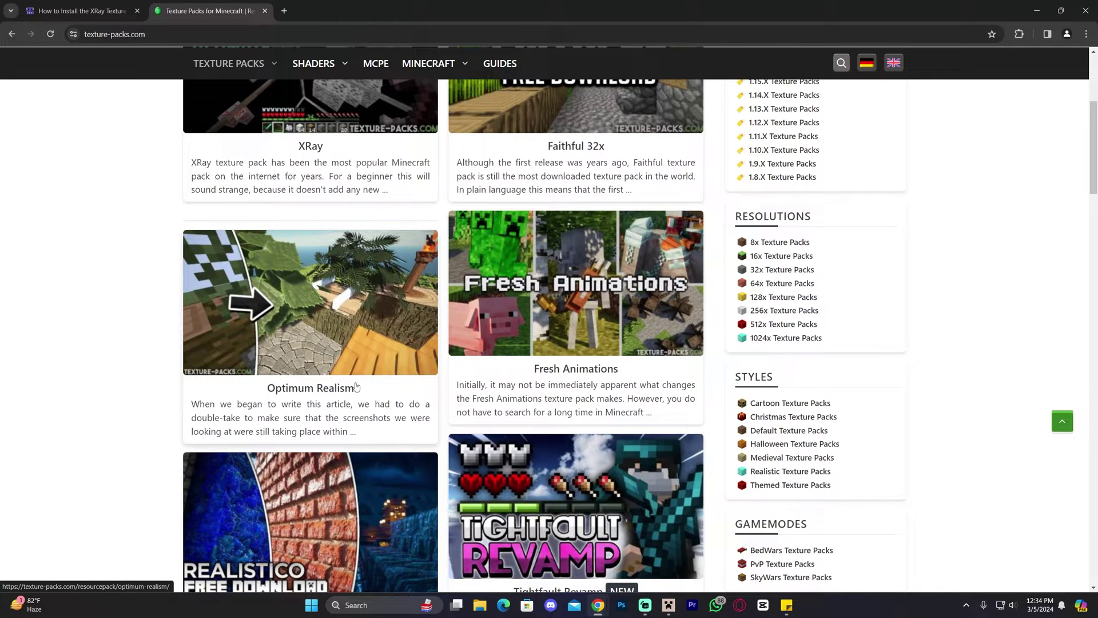
scroll(329, 384, "down", 3)
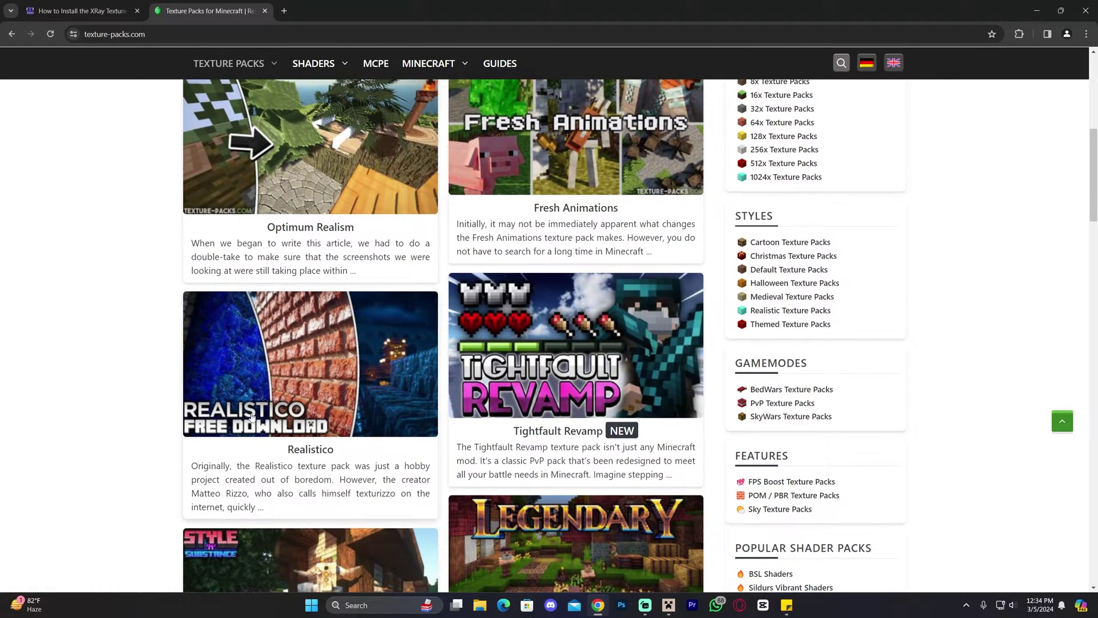
left_click(309, 442)
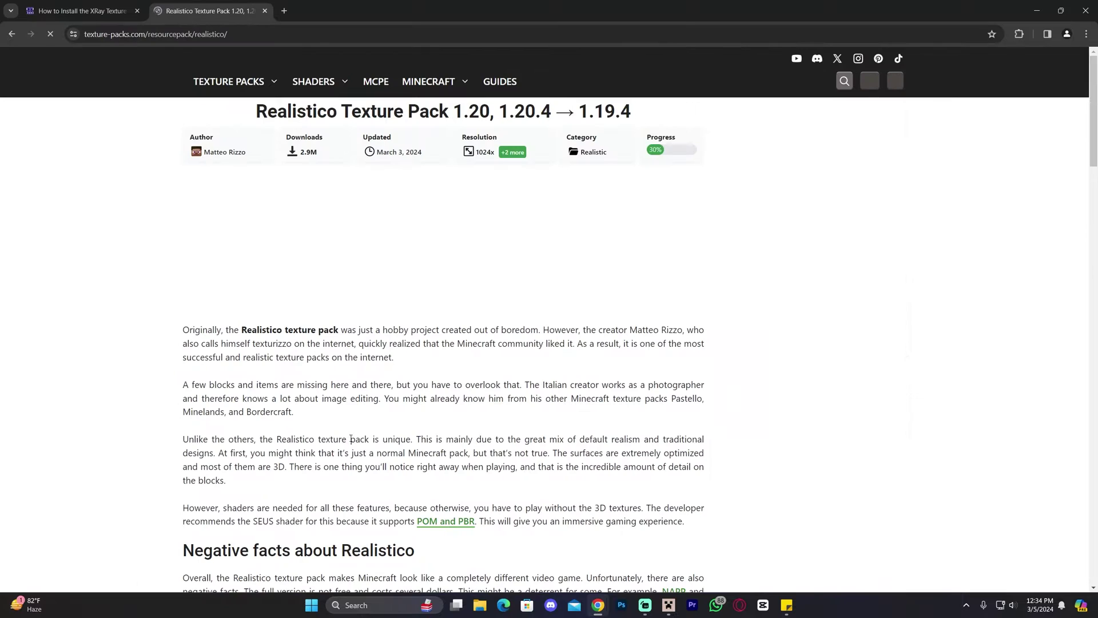
scroll(365, 400, "down", 8)
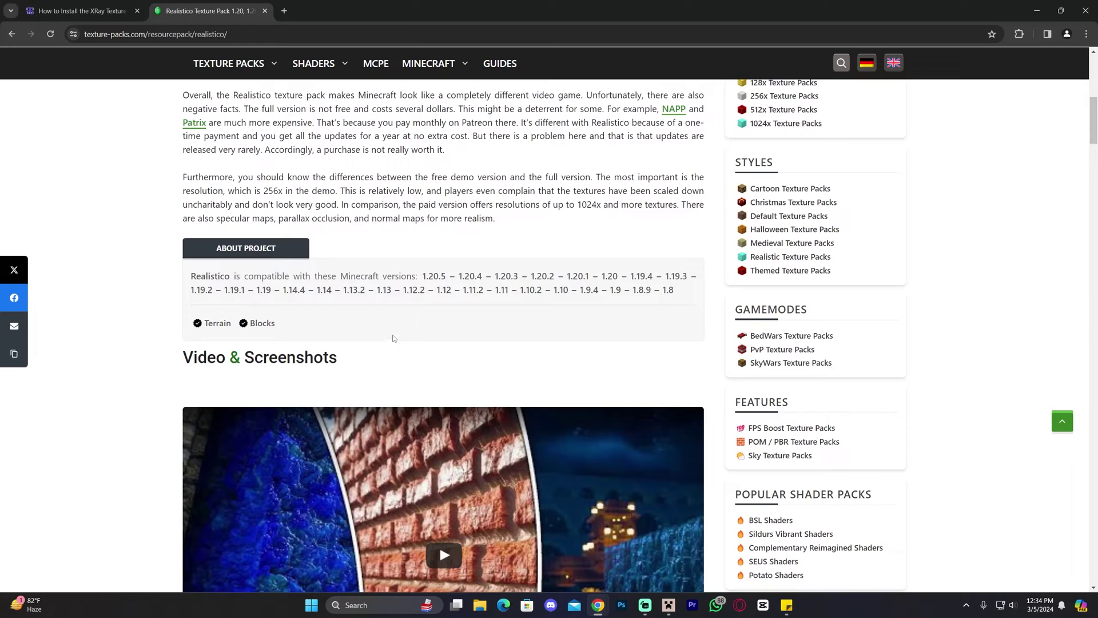
left_click_drag(378, 276, 572, 285)
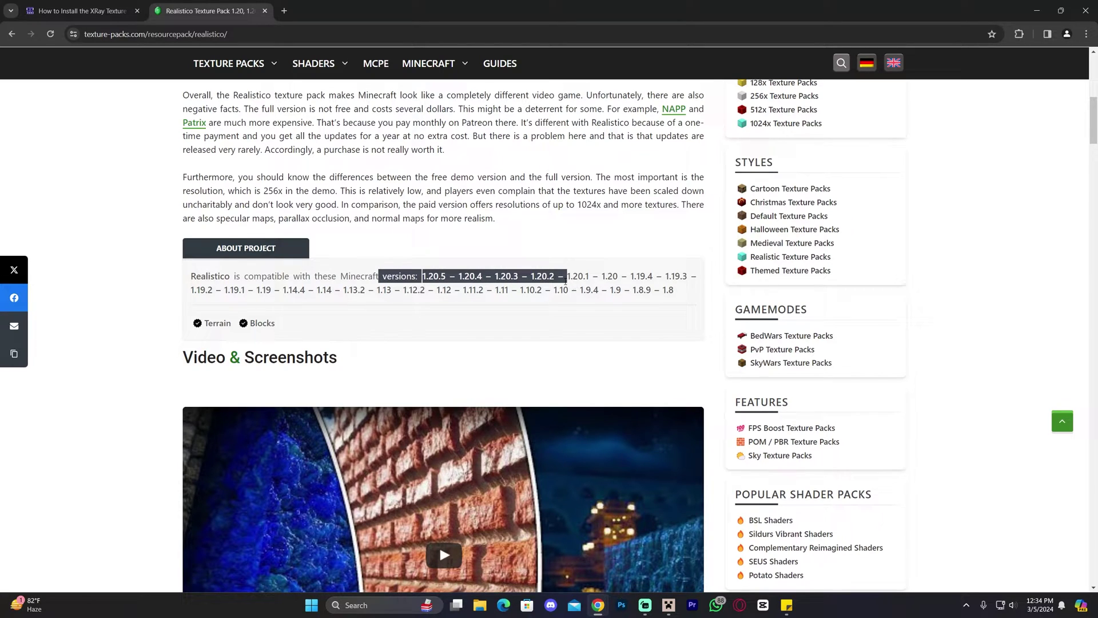
left_click(462, 276)
left_click_drag(456, 275, 487, 276)
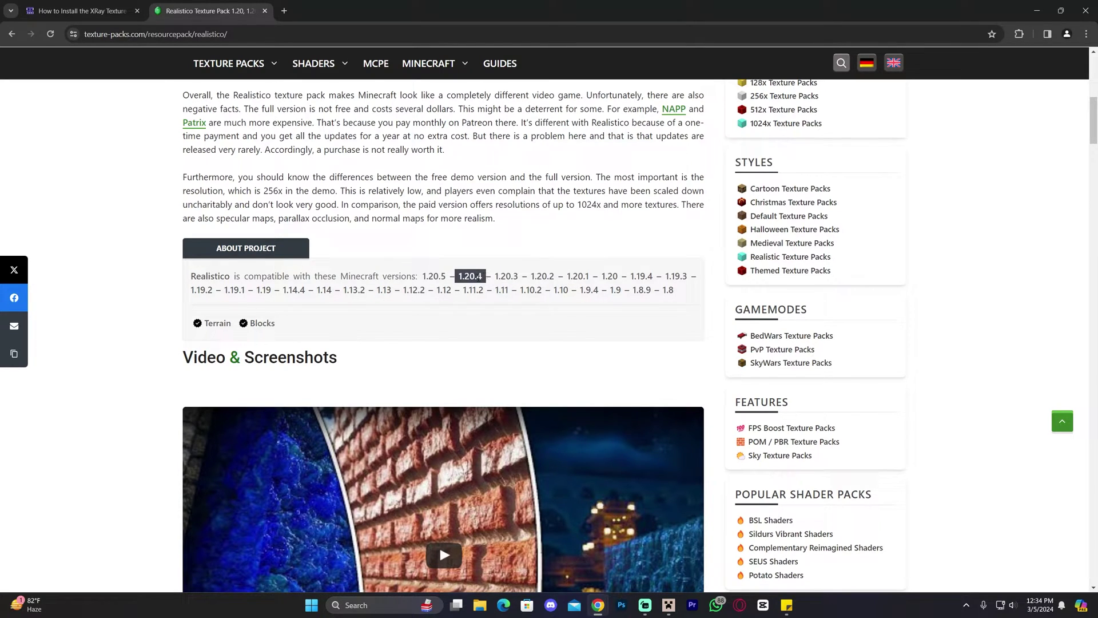
left_click(464, 273)
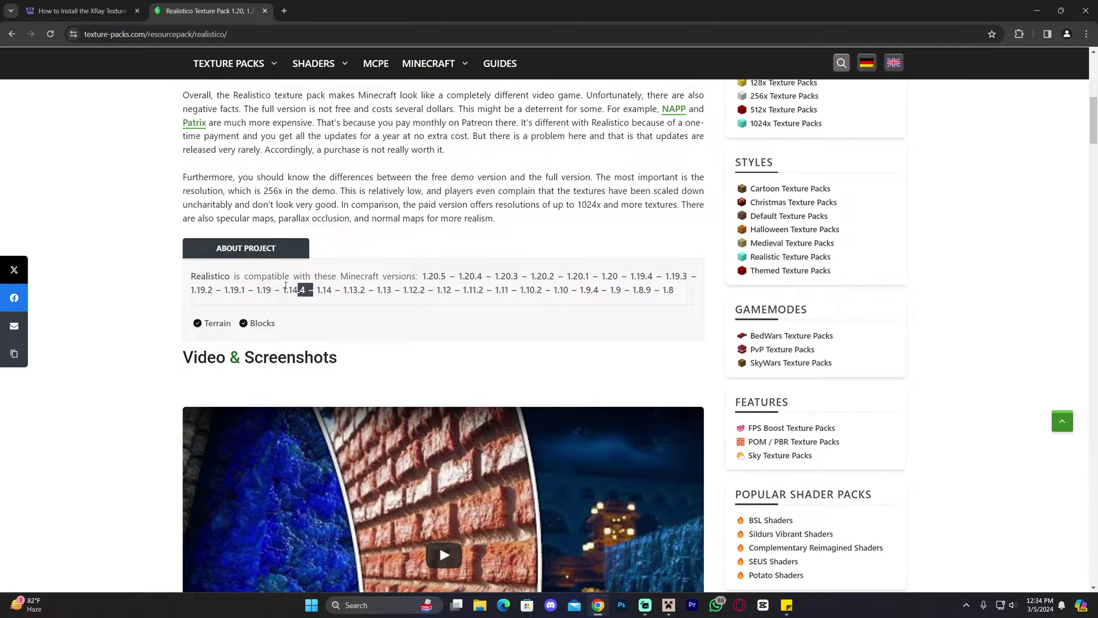
- Look over the Realistico Lite download section, then return to the Google search results
scroll(399, 271, "down", 15)
scroll(138, 240, "down", 13)
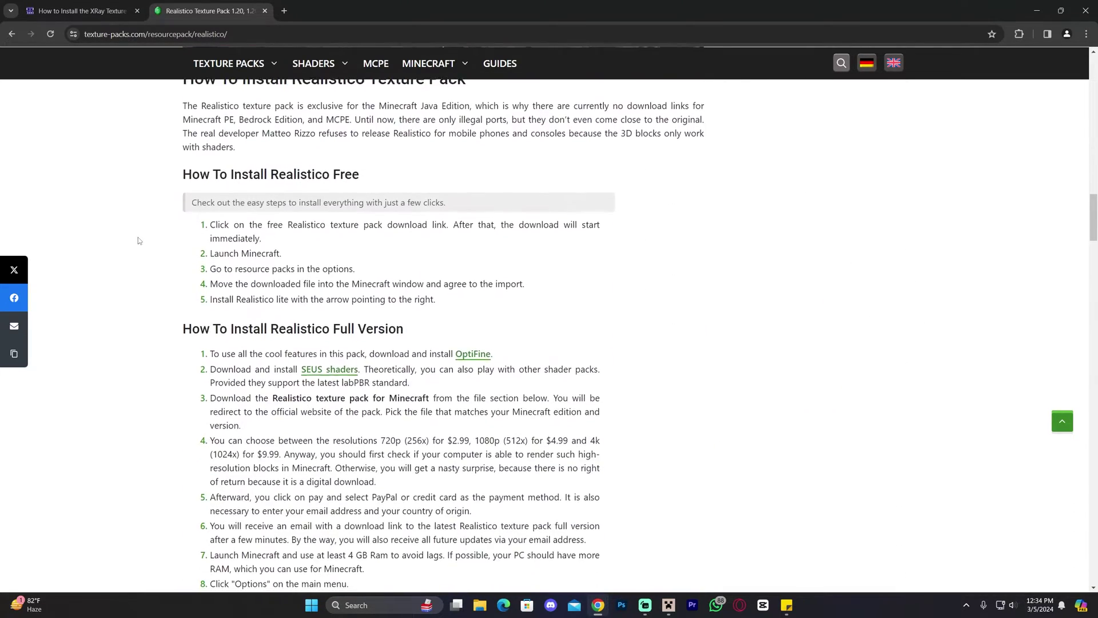
left_click_drag(421, 327, 210, 328)
left_click(400, 323)
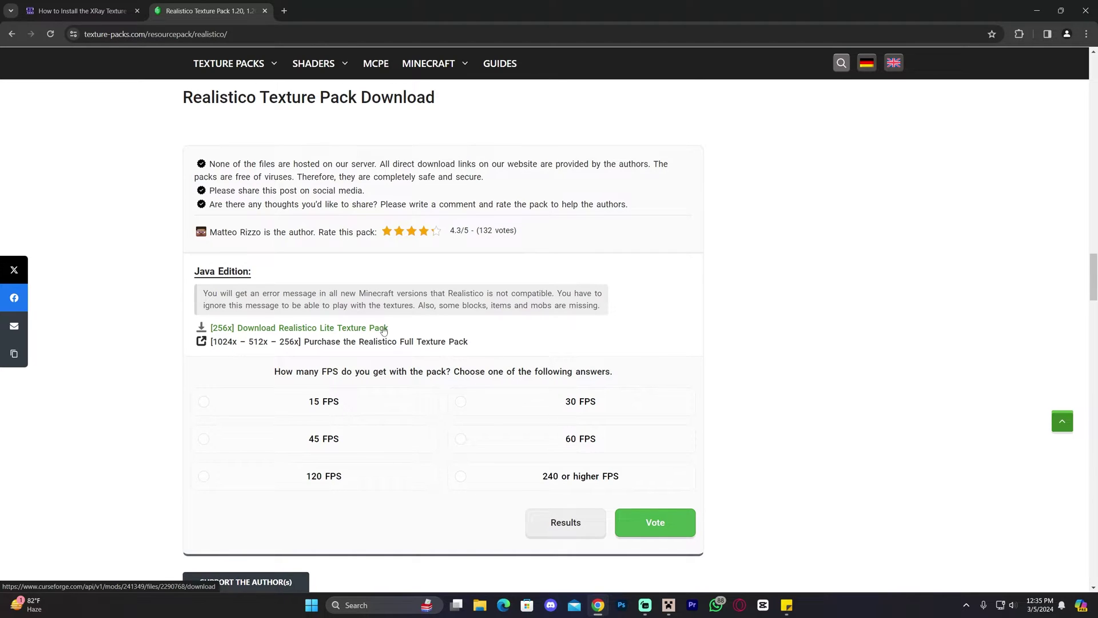
scroll(407, 332, "up", 1)
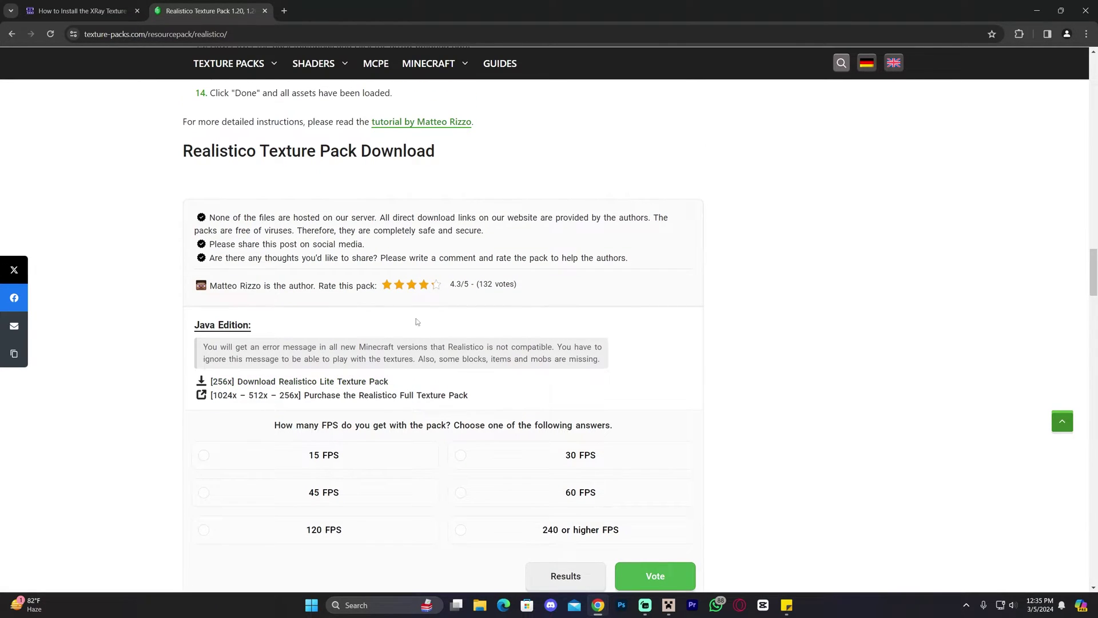
left_click_drag(226, 151, 417, 151)
left_click(421, 170)
key("alt+Left")
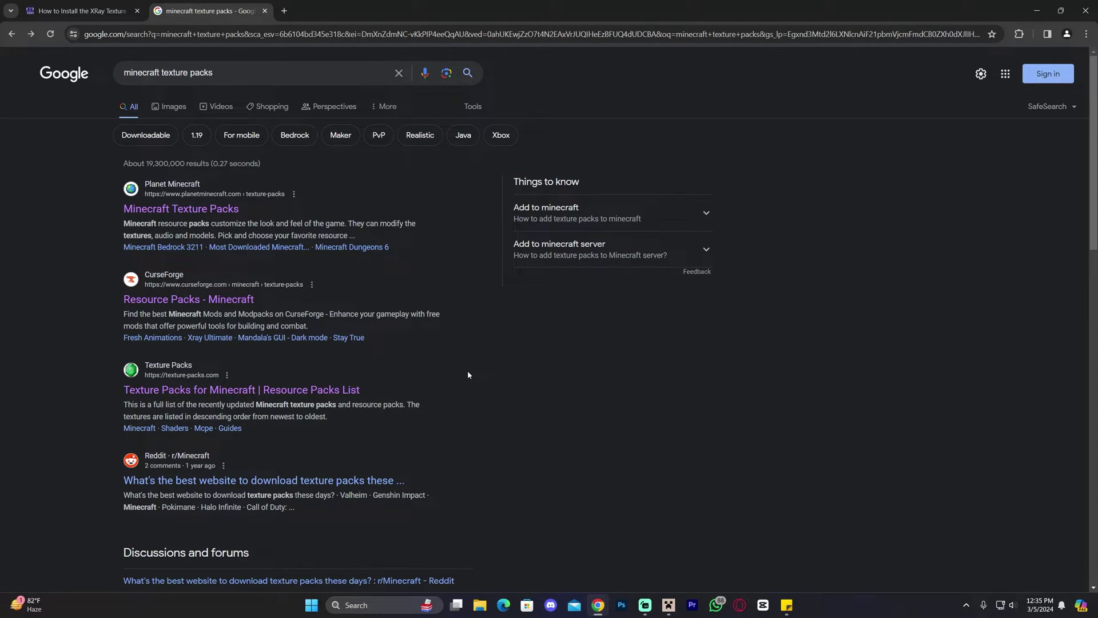
- Switch to the itzCuba XRay install guide and close the Google search results tab
left_click(103, 11)
left_click_drag(353, 213, 671, 223)
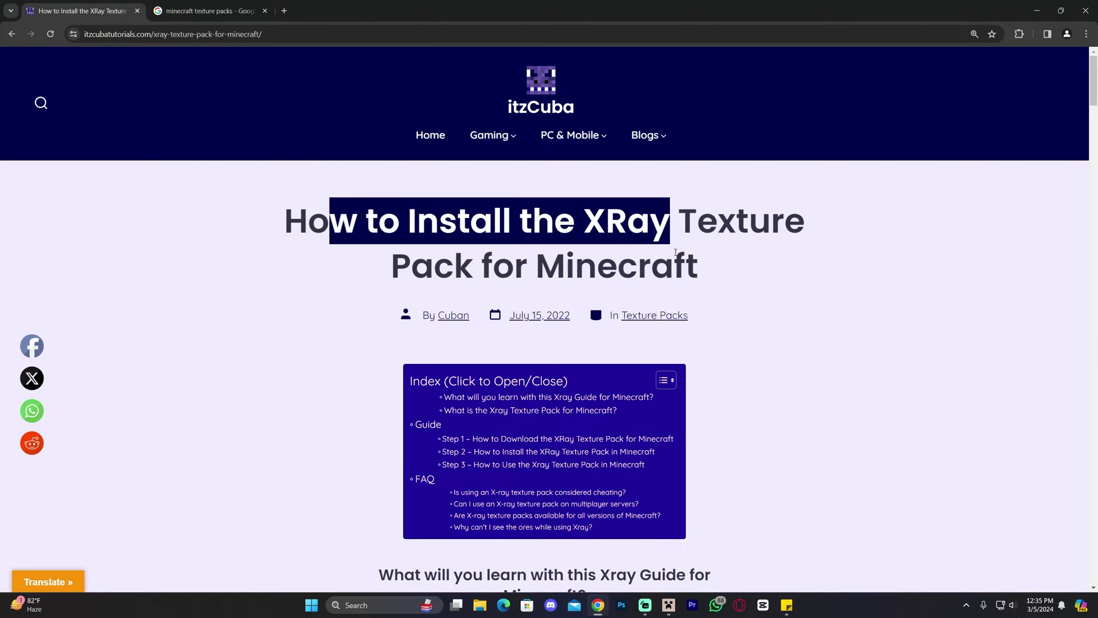
left_click(671, 223)
left_click(252, 11)
left_click(264, 11)
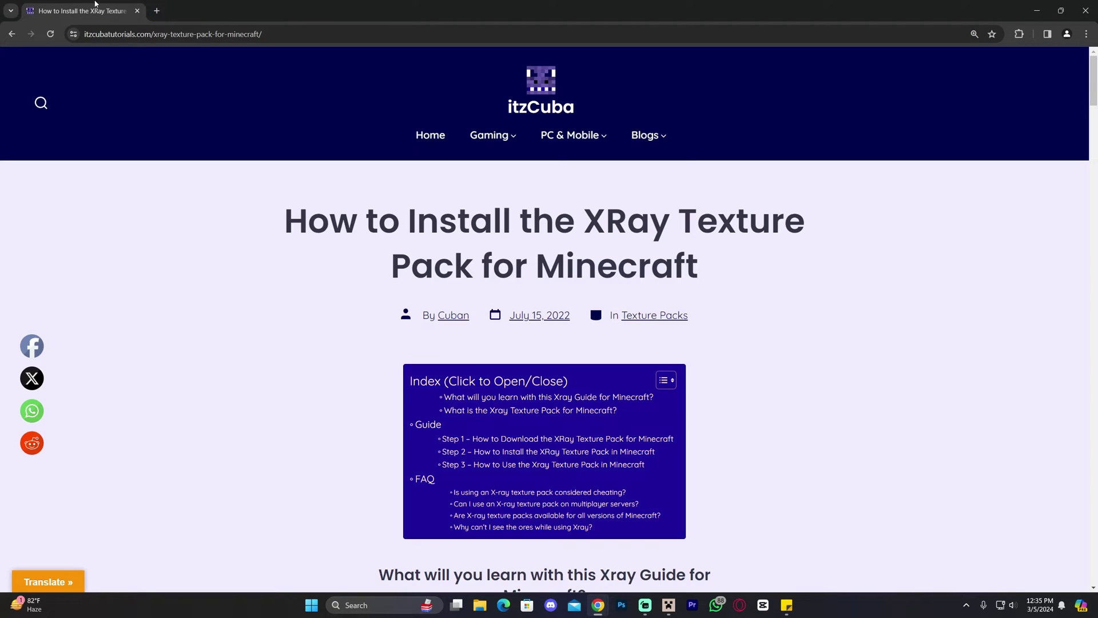
- Scroll through the XRay Texture Pack guide to Step 1's Download Xray button
left_click_drag(721, 254, 401, 222)
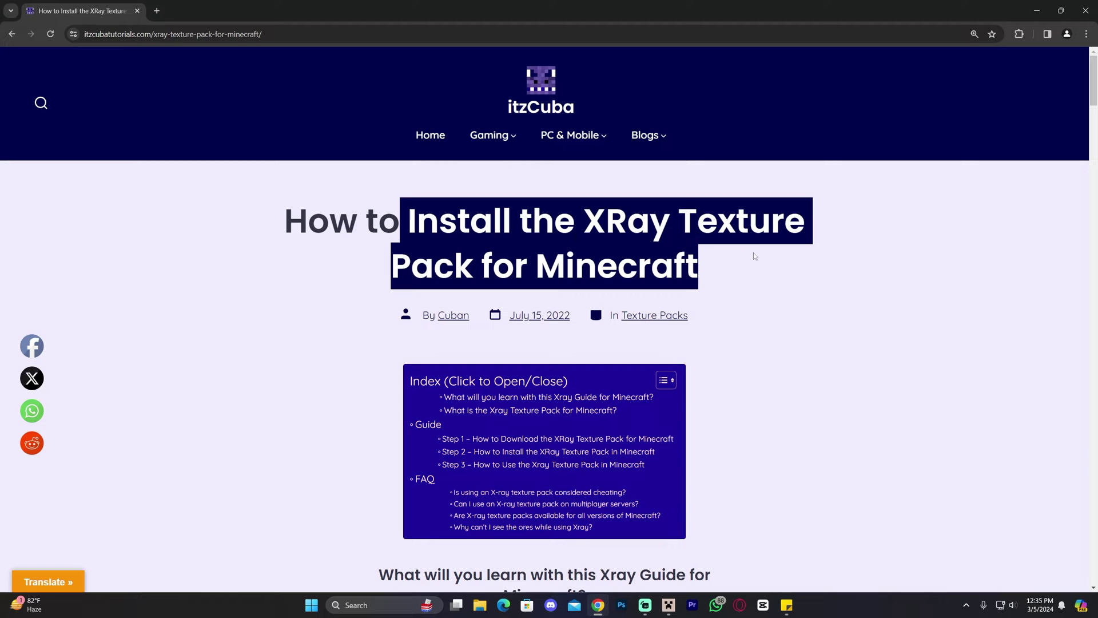
scroll(753, 256, "down", 20)
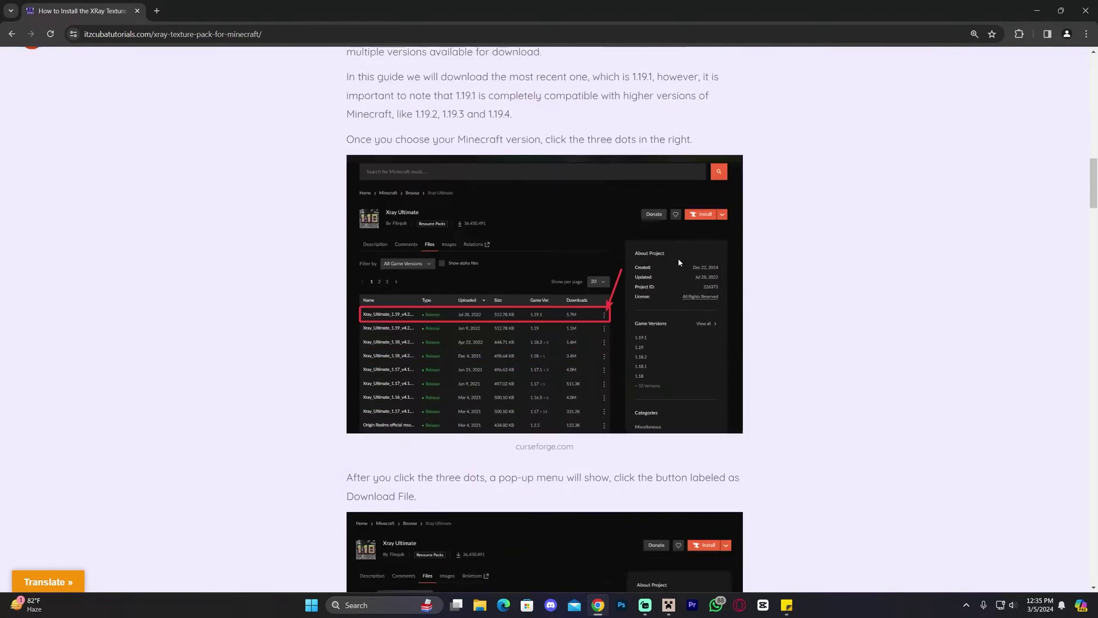
scroll(679, 262, "down", 15)
scroll(660, 248, "up", 10)
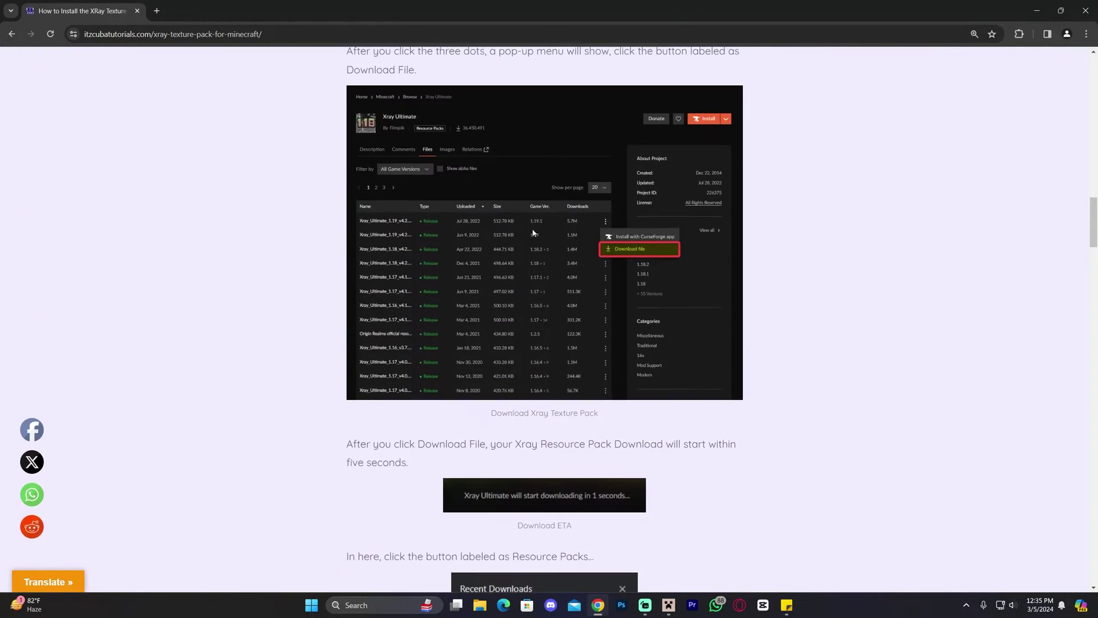
scroll(866, 332, "down", 19)
scroll(866, 332, "up", 7)
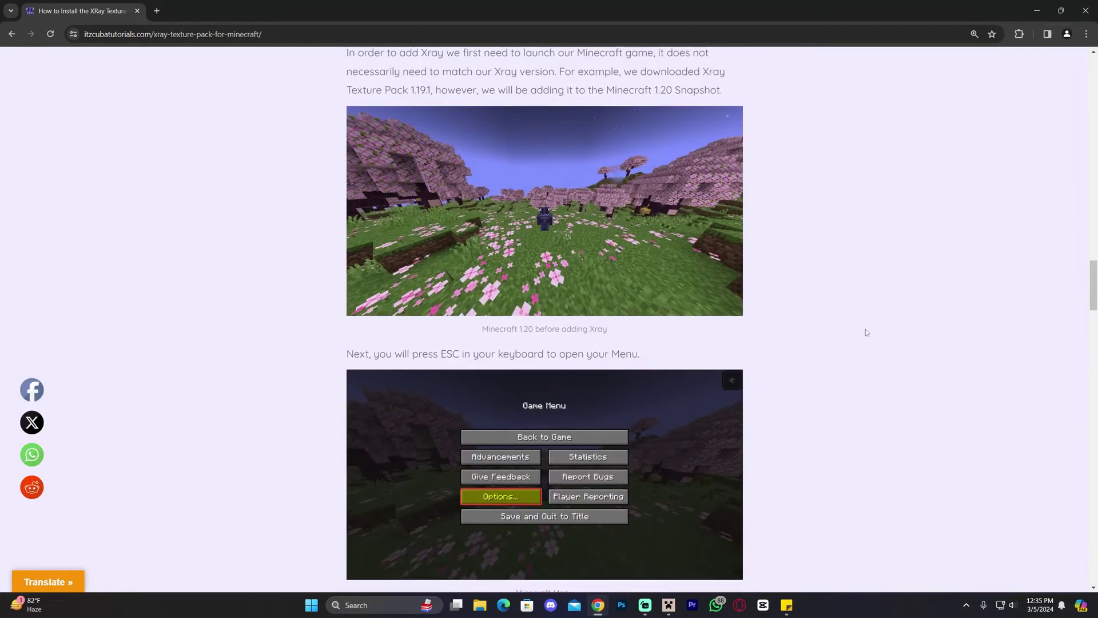
scroll(866, 332, "up", 15)
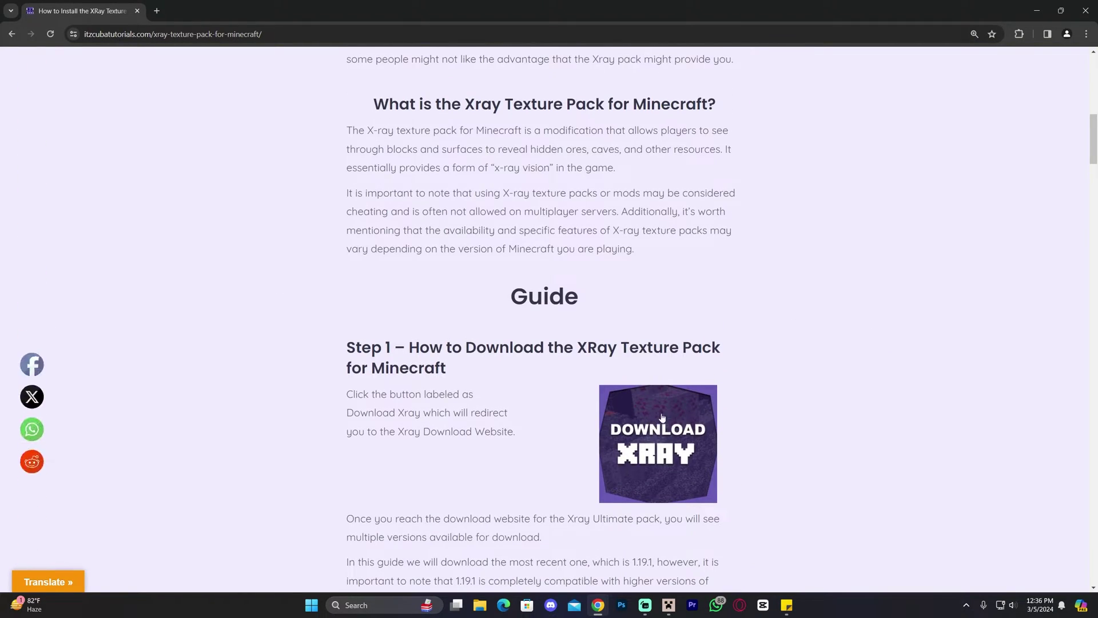
- Download Xray_Ultimate_1.20.2_v5.0.0.zip, the newest file on CurseForge's Xray Ultimate Files page
left_click(662, 418)
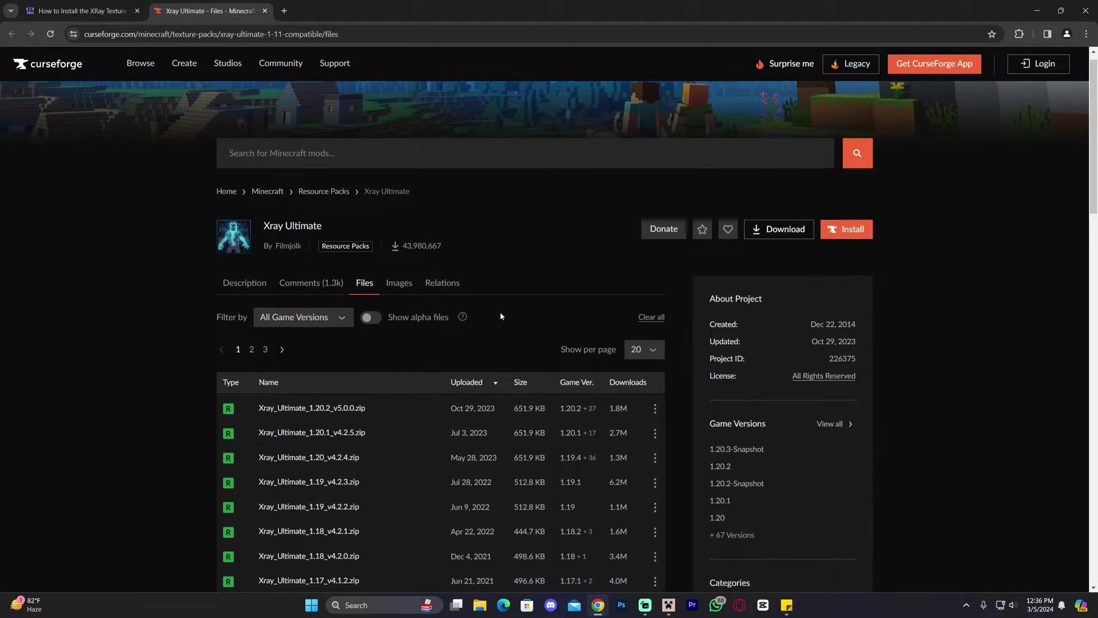
scroll(537, 259, "down", 4)
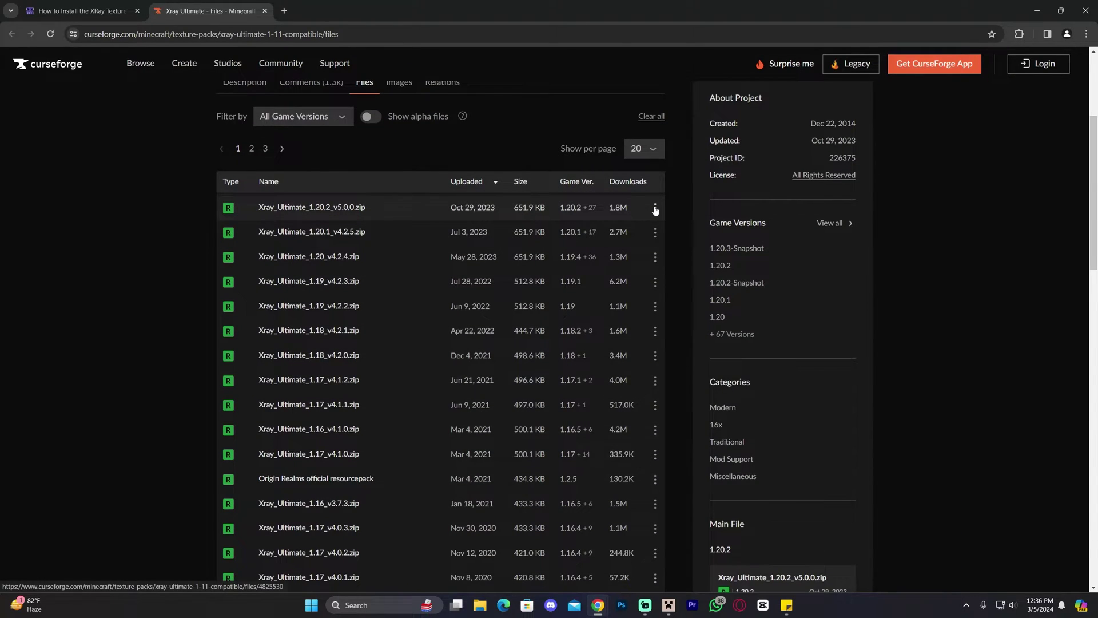
scroll(404, 248, "up", 4)
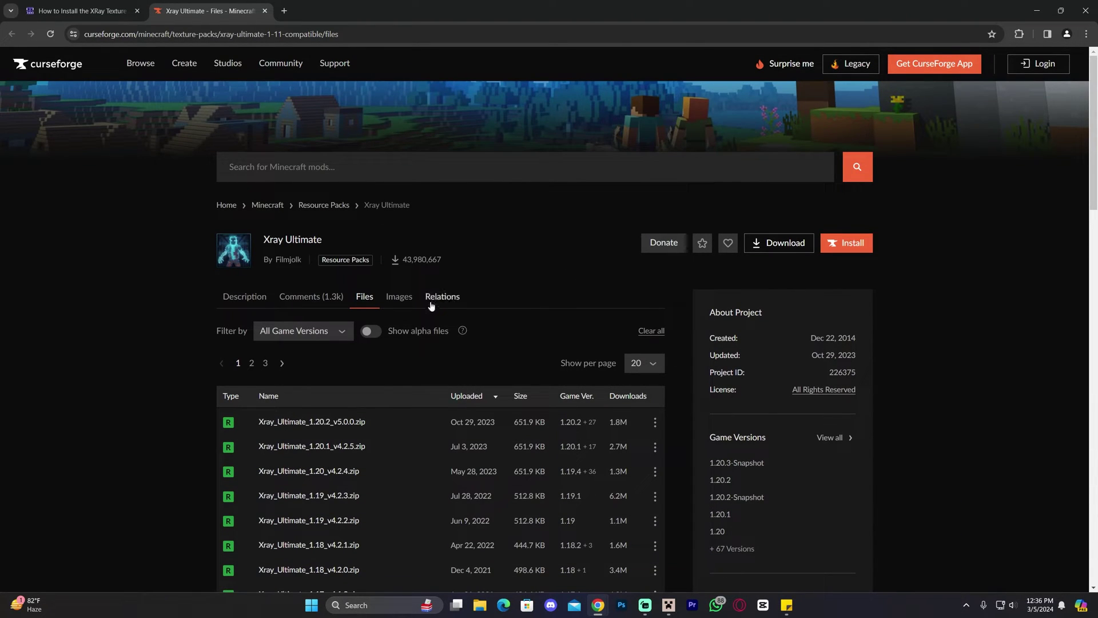
left_click(656, 422)
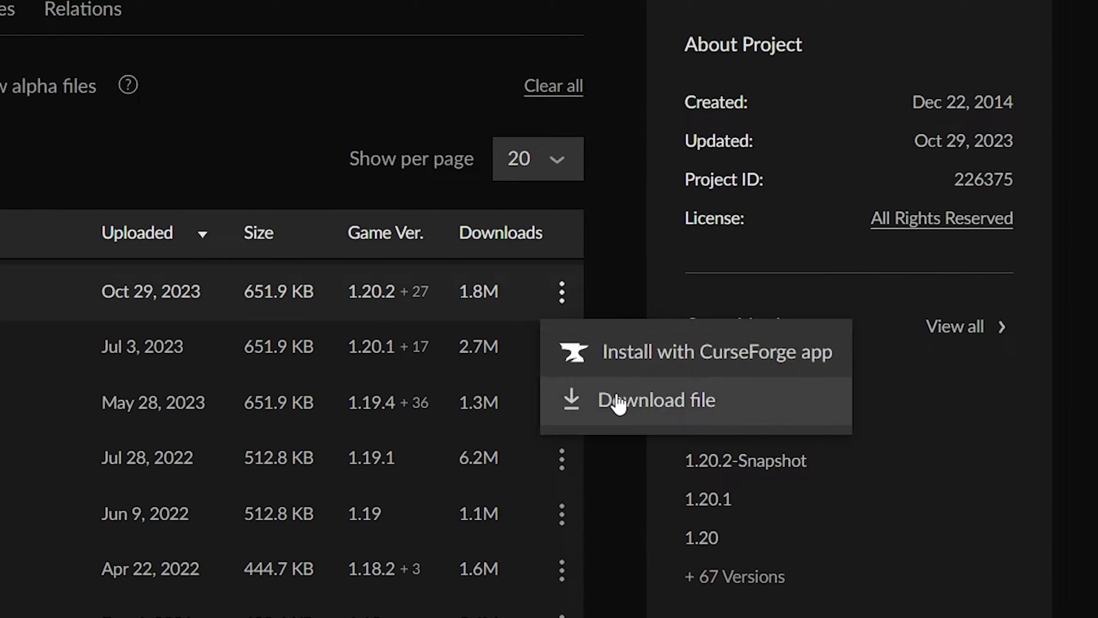
left_click(619, 404)
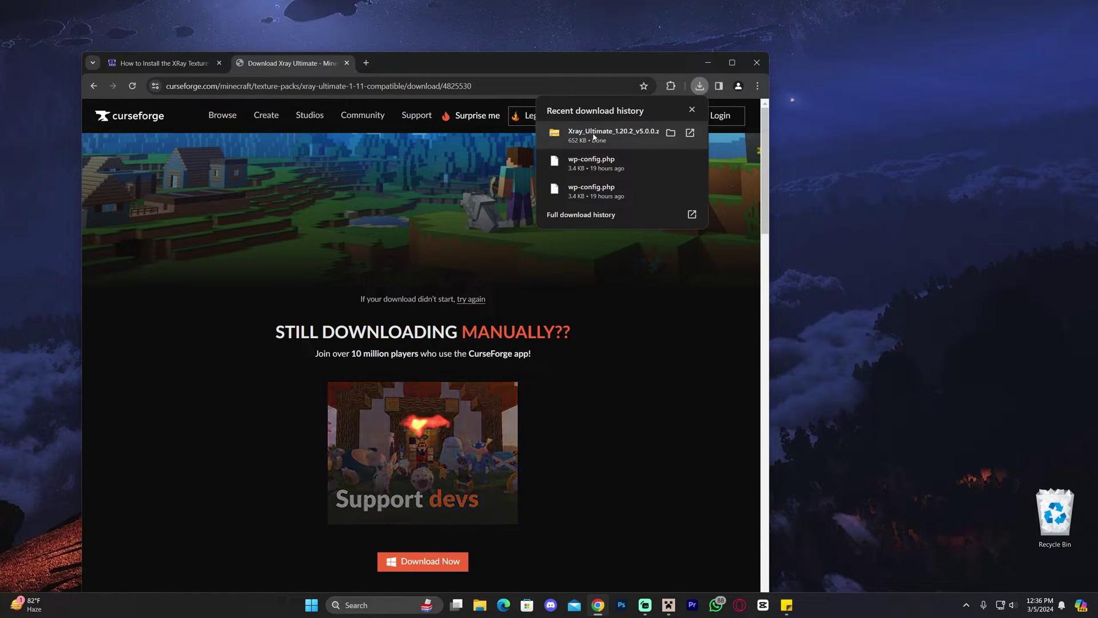
- Copy the Xray Ultimate zip from Chrome's downloads onto the desktop, minimise Chrome, and centre the icon
left_click_drag(594, 137, 492, 269)
left_click(708, 62)
left_click_drag(638, 172, 480, 277)
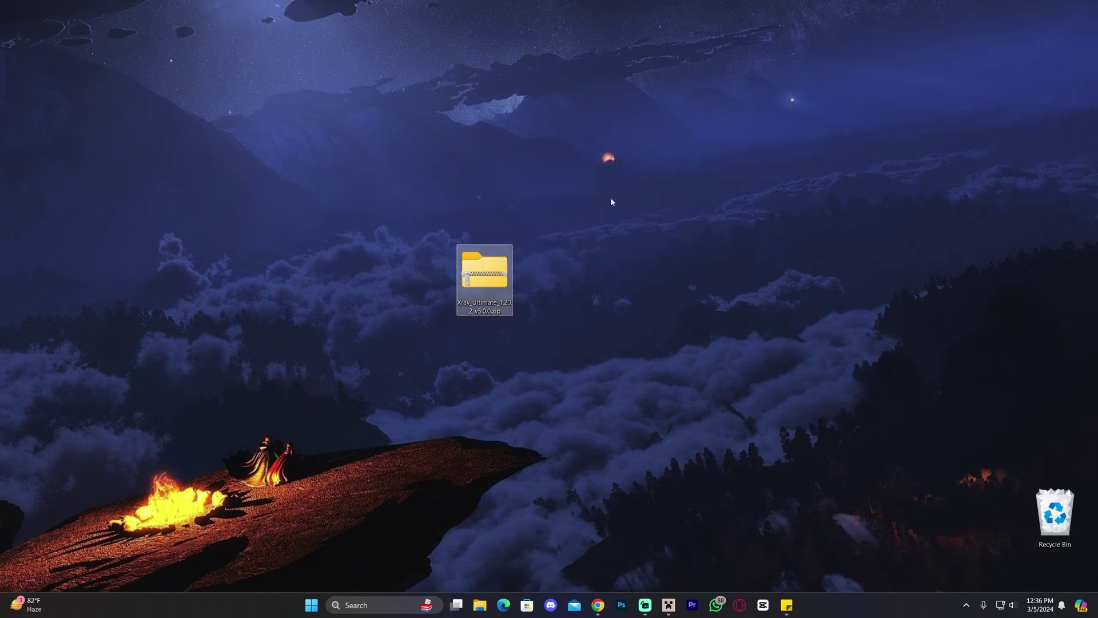
left_click_drag(612, 202, 463, 323)
left_click(581, 213)
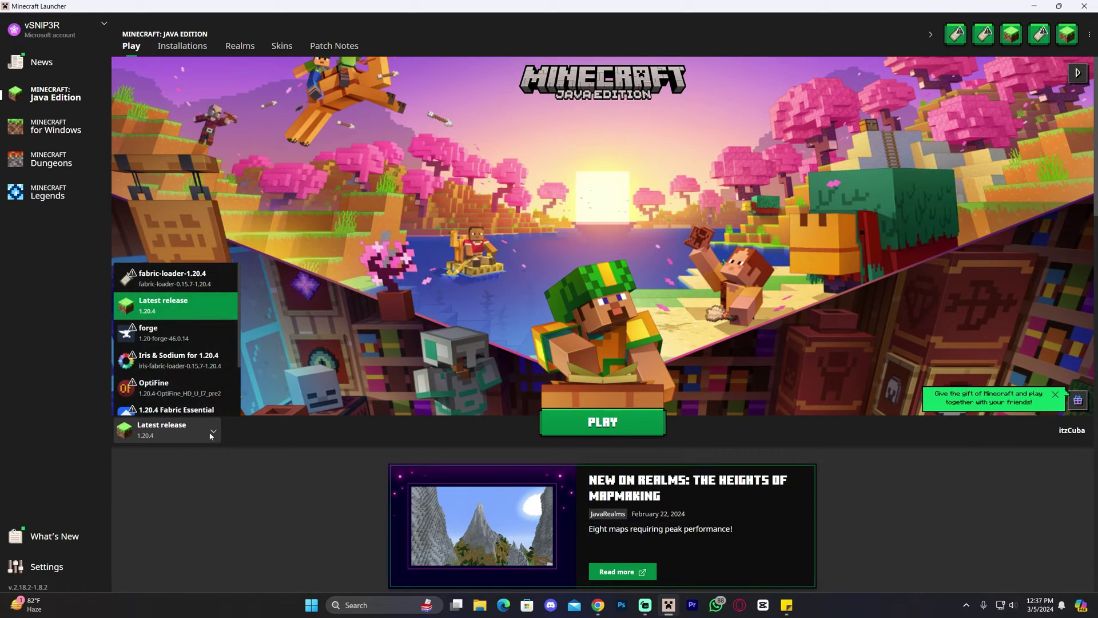
- Launch Minecraft Latest release 1.20.4 and load the singleplayer world 'thumbnail'
left_click(155, 438)
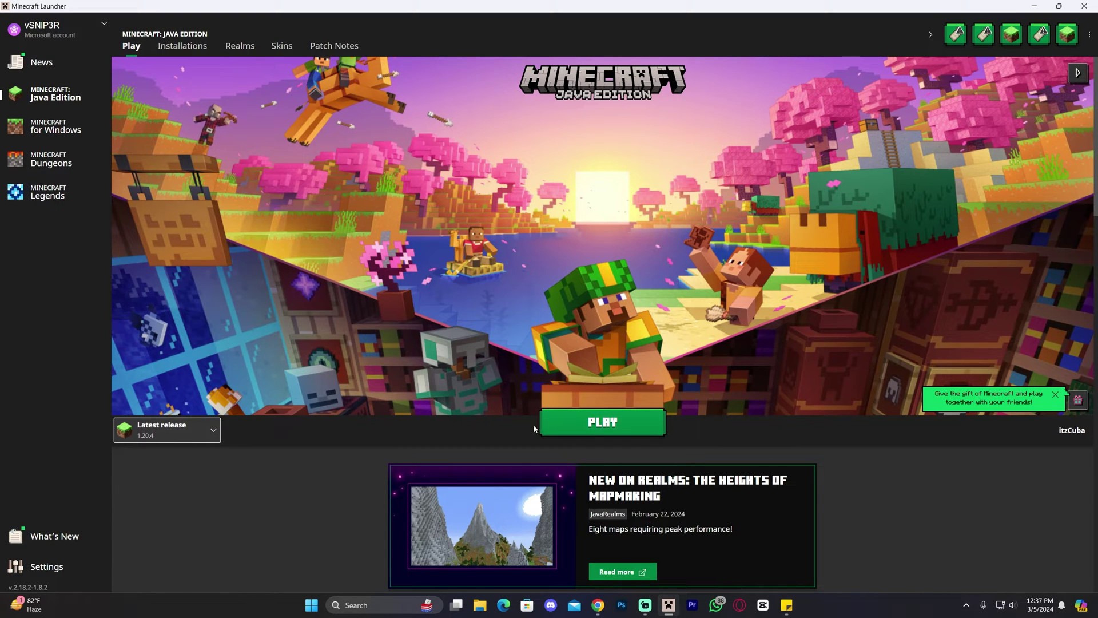
left_click(562, 425)
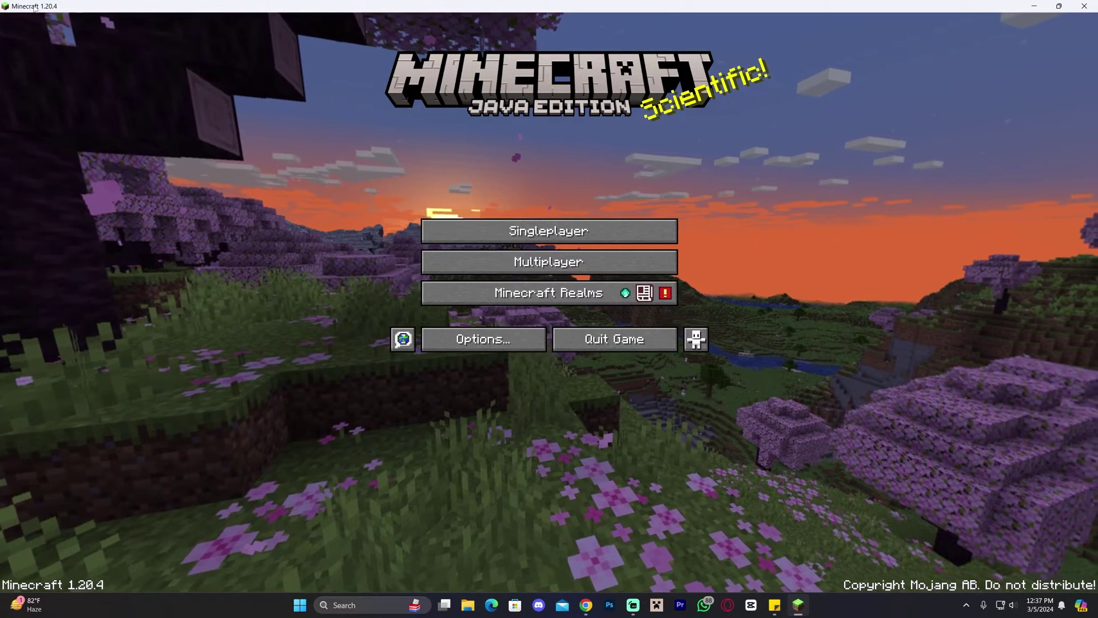
left_click(494, 228)
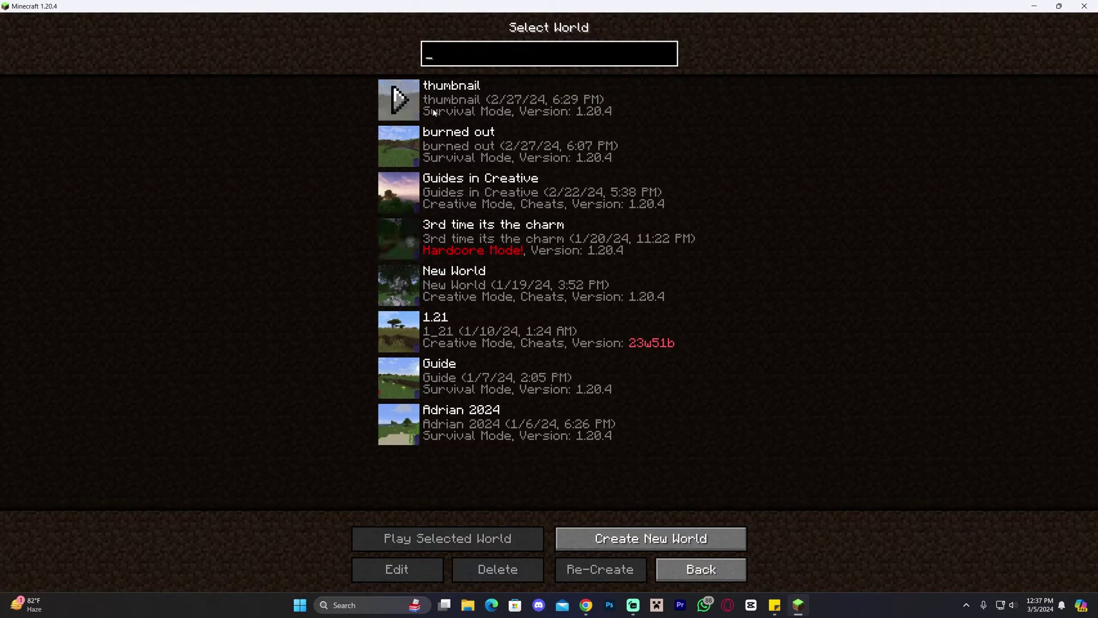
left_click(400, 100)
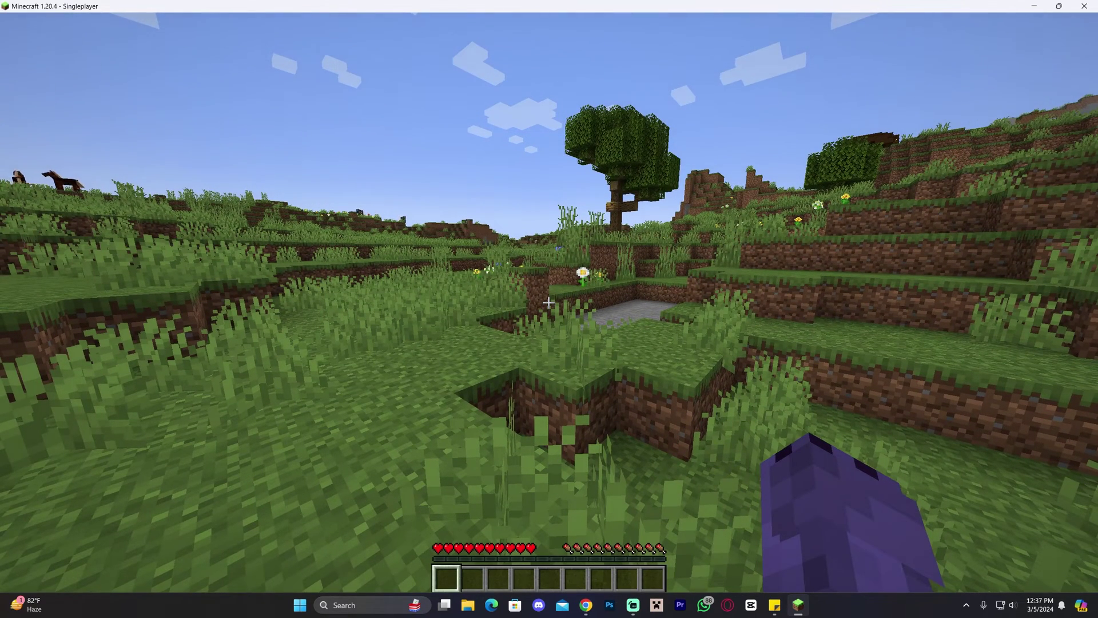
- Walk the player around the terrain, switching to the front-facing third-person view
key("w")
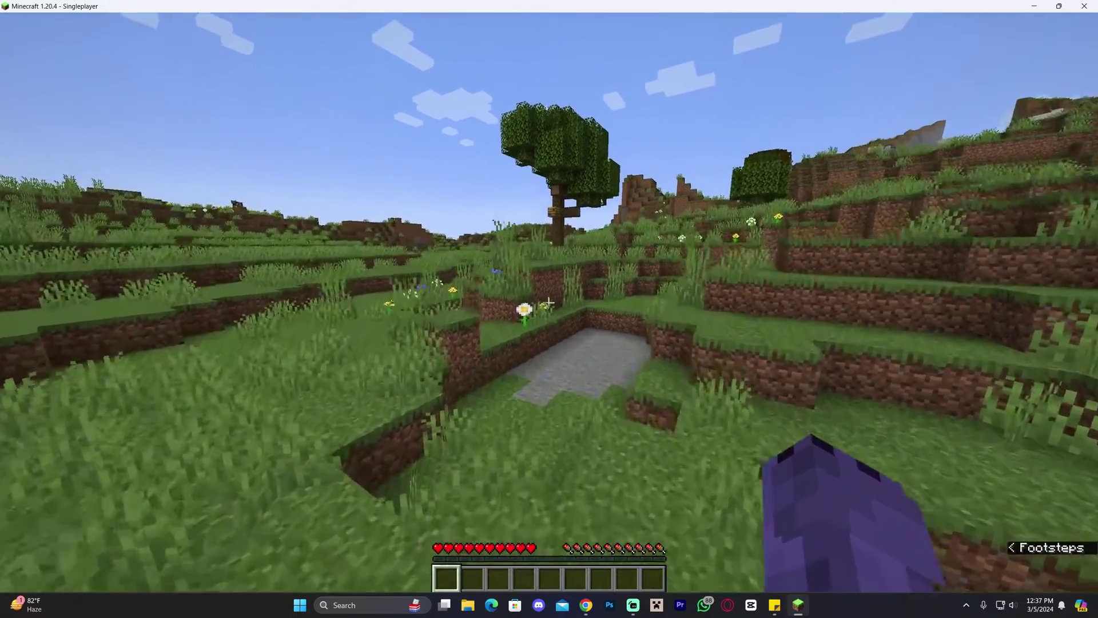
key("F5")
key("F5")
key("w")
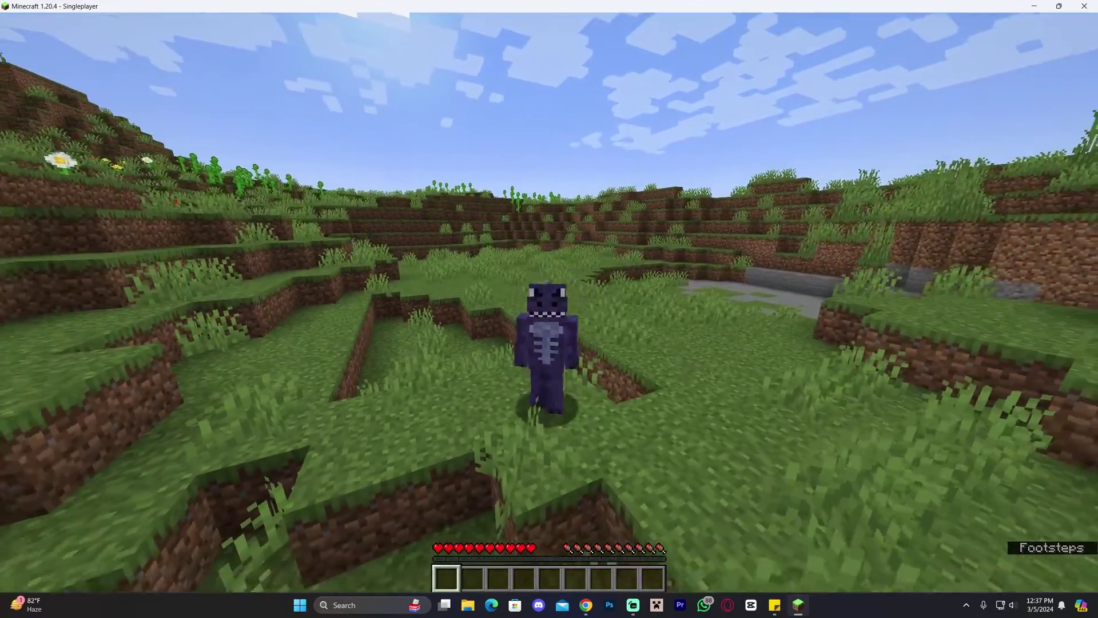
key("shift")
key("w")
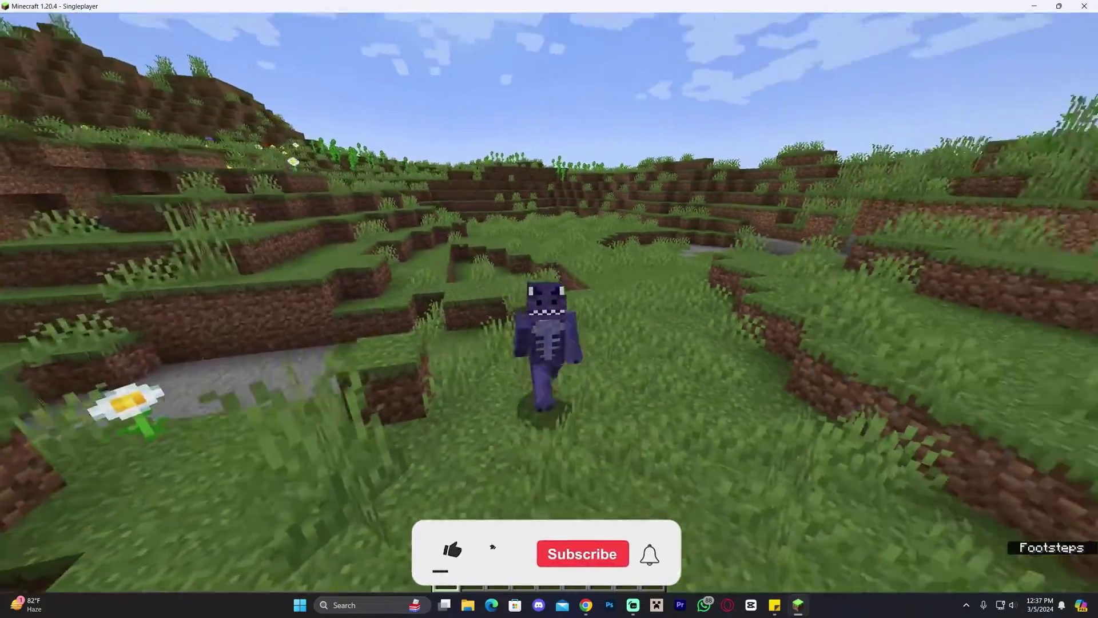
key("w")
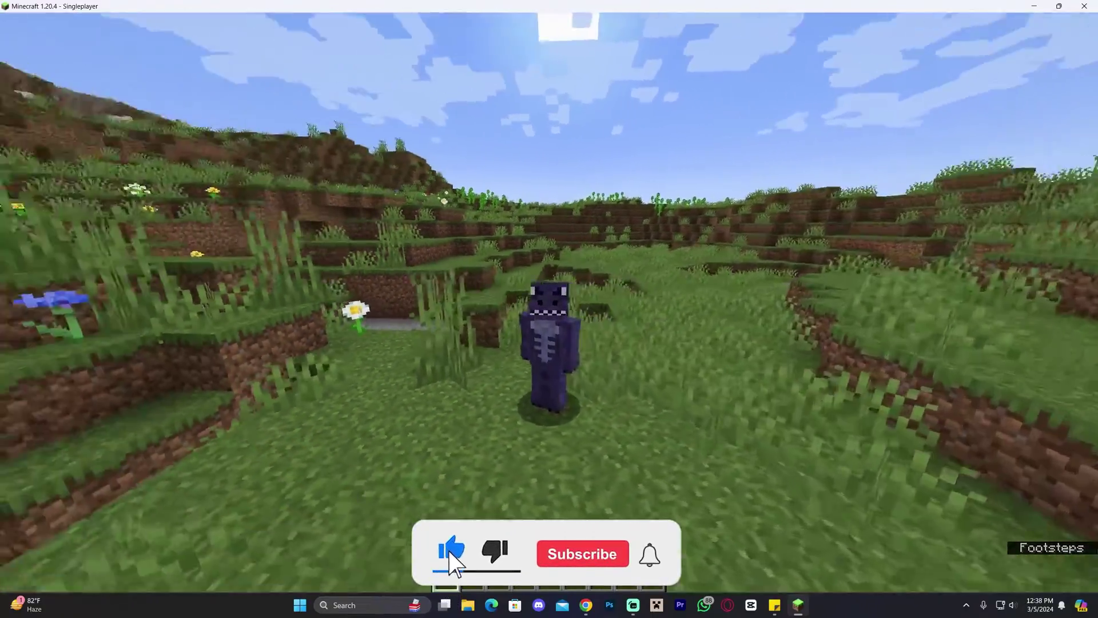
key("w")
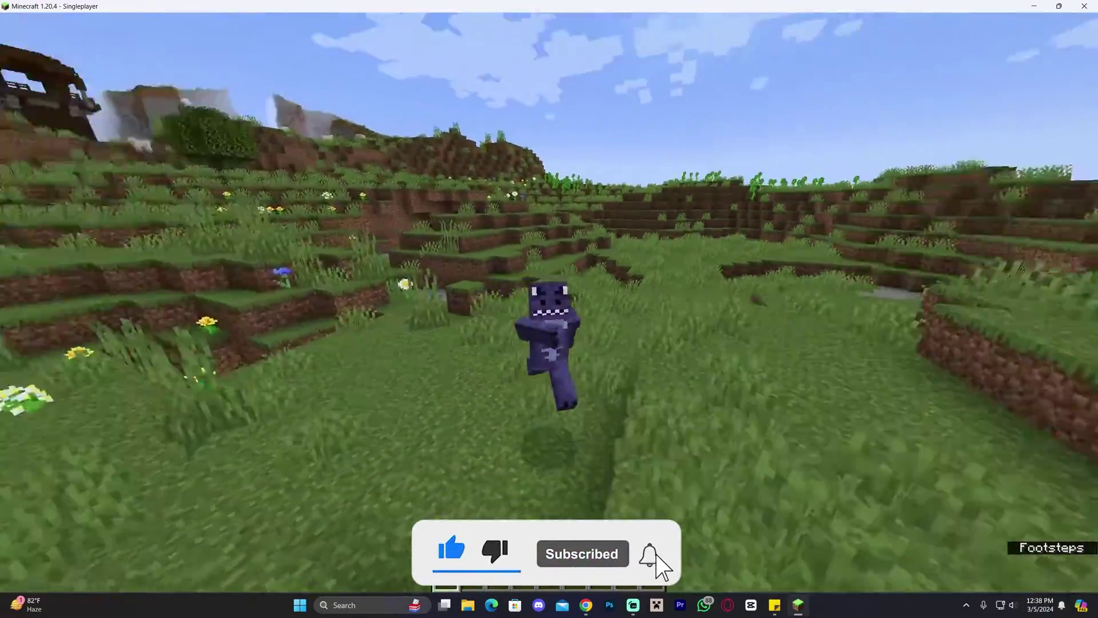
key("w")
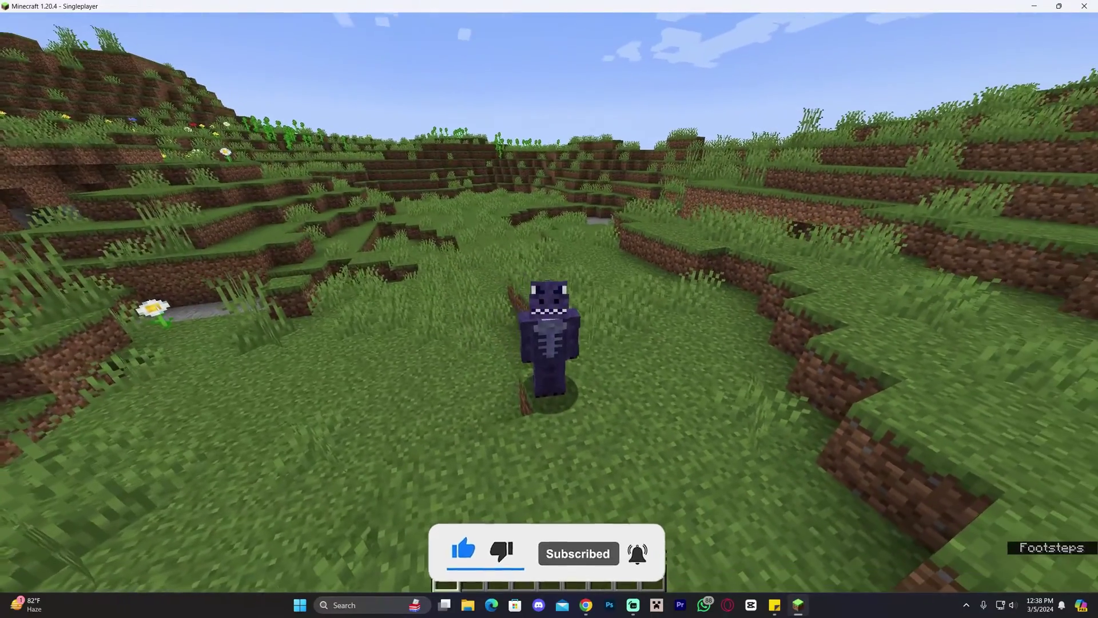
key("w")
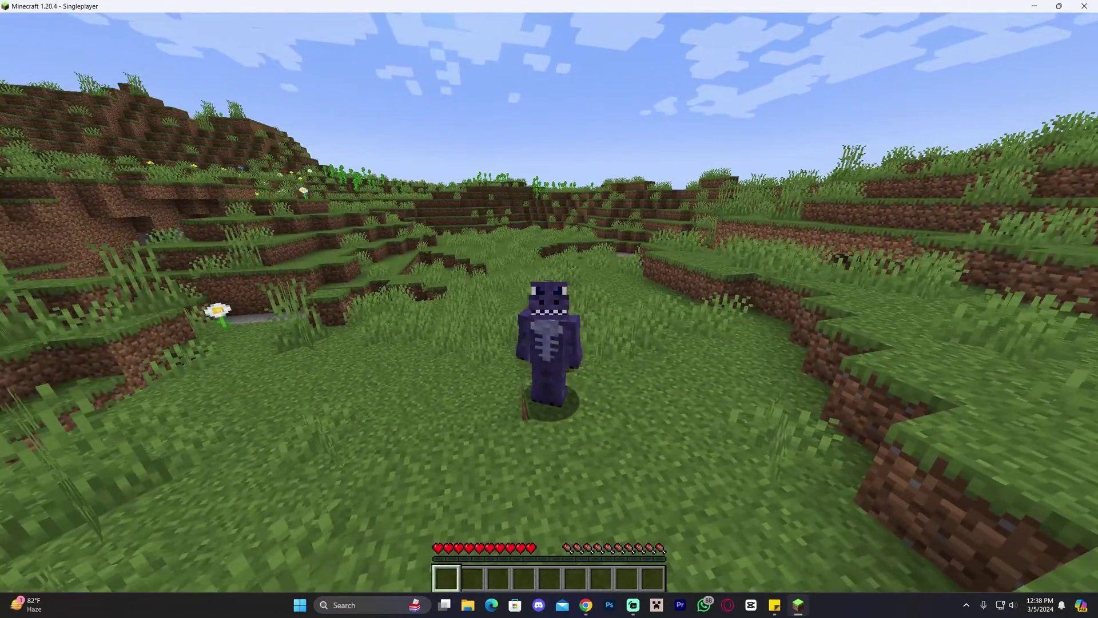
- Open the resourcepacks folder via Options > Resource Packs > Open Pack Folder
key("Escape")
left_click(493, 274)
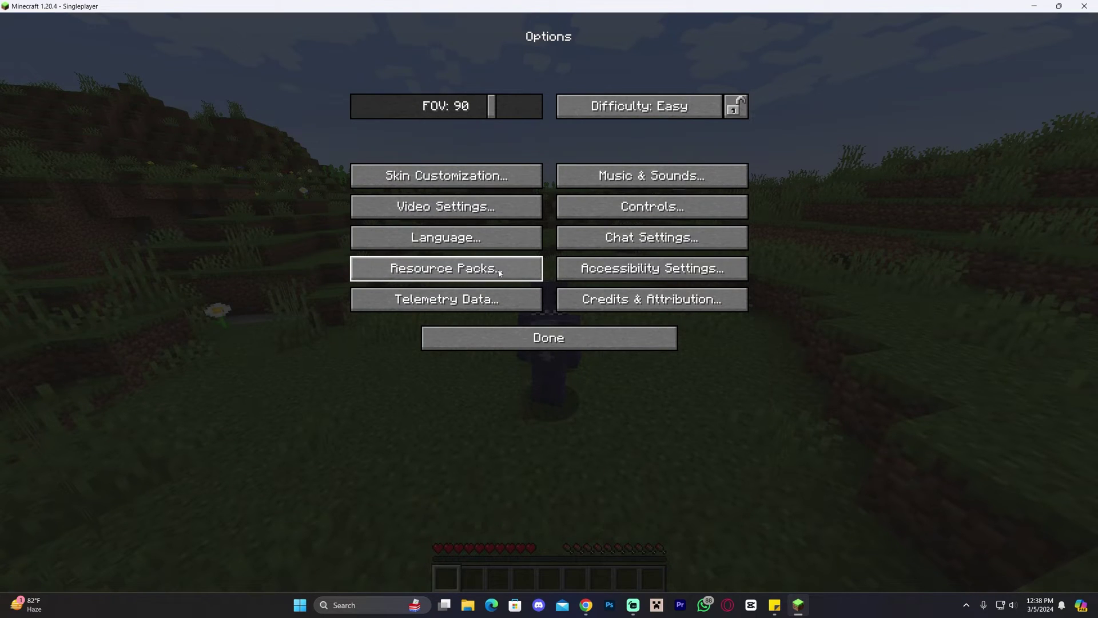
left_click(500, 273)
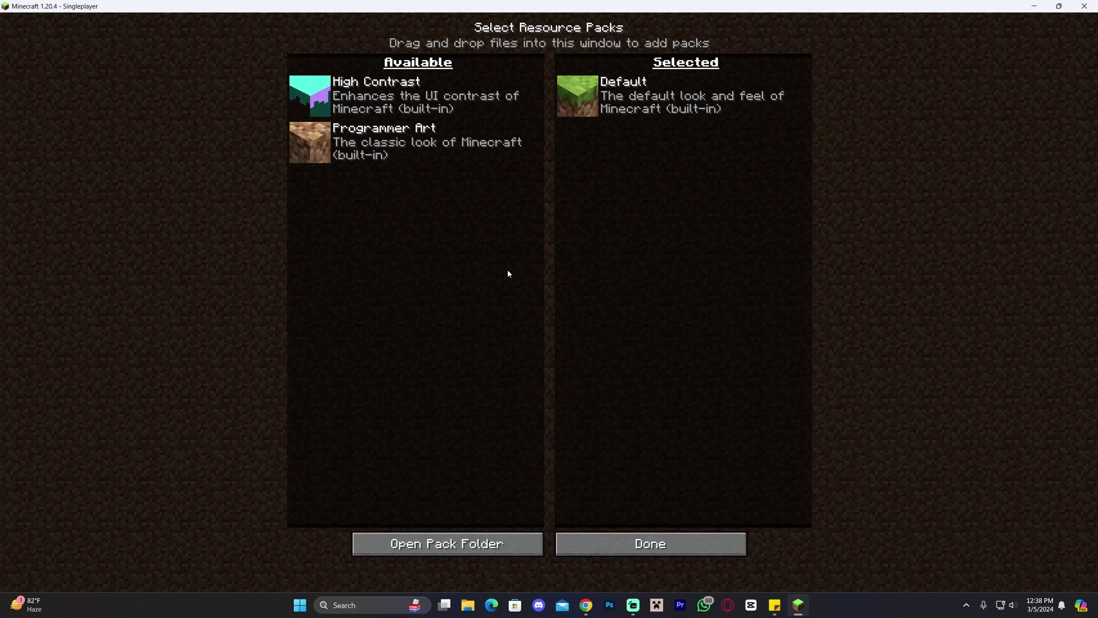
left_click(495, 545)
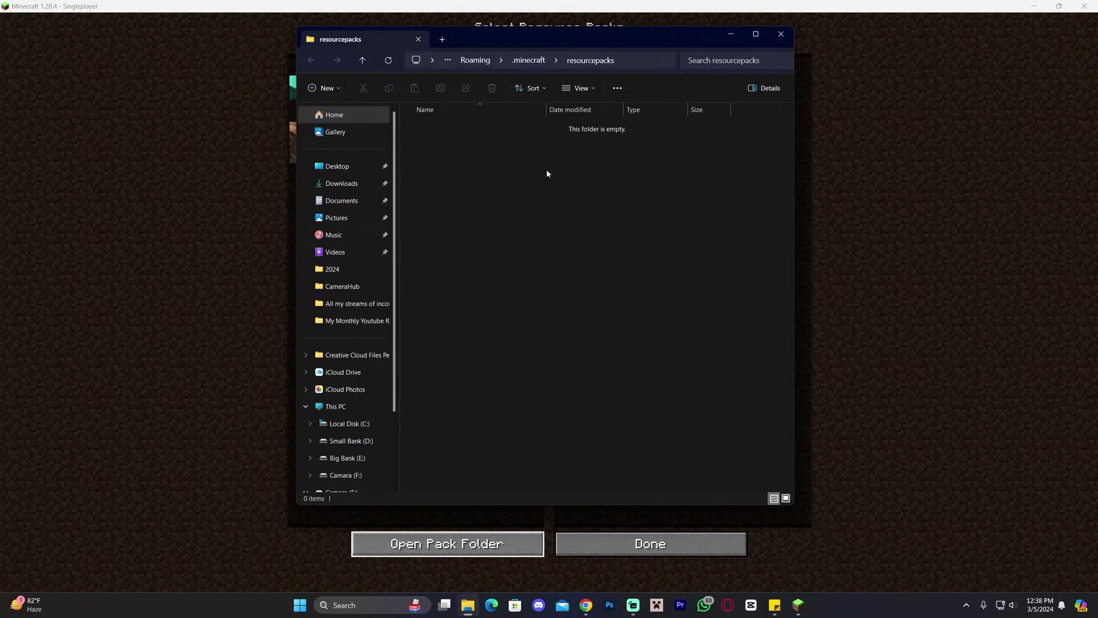
- Move Xray_Ultimate_1.20.2_v5.0.0.zip from the desktop into the resourcepacks folder and return to Minecraft
left_click(1033, 5)
left_click_drag(635, 39, 886, 42)
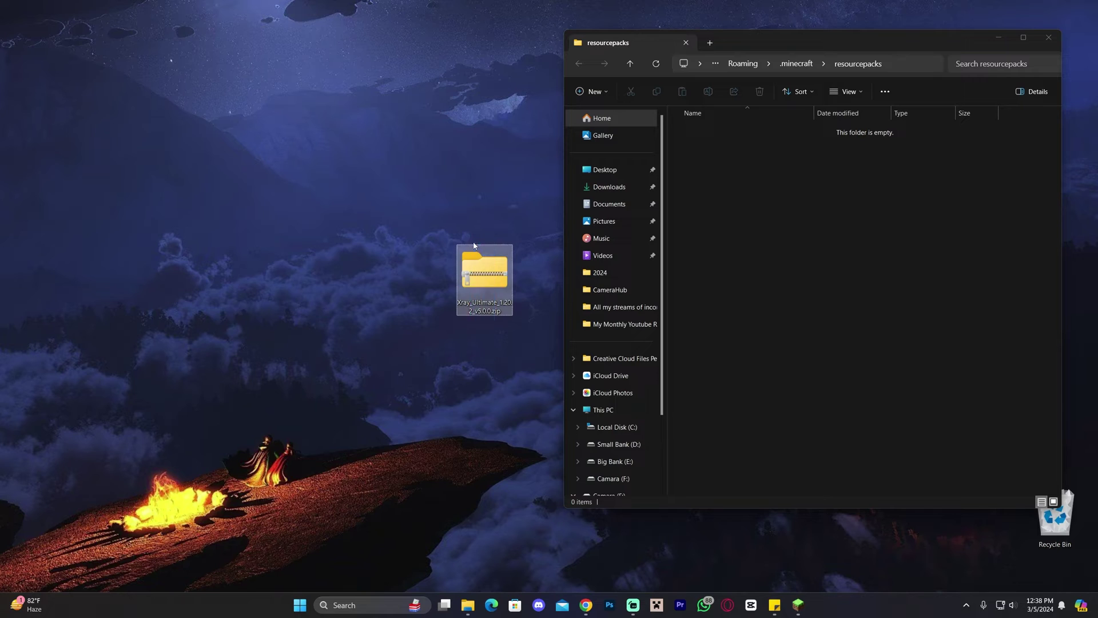
left_click_drag(481, 274, 735, 195)
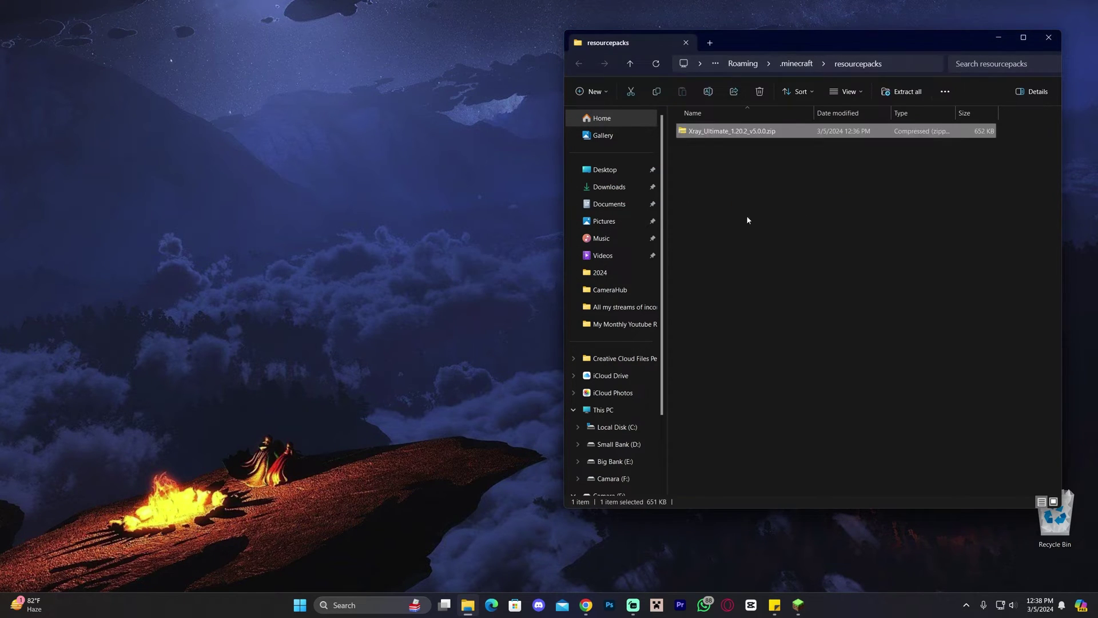
left_click(1049, 37)
left_click(798, 605)
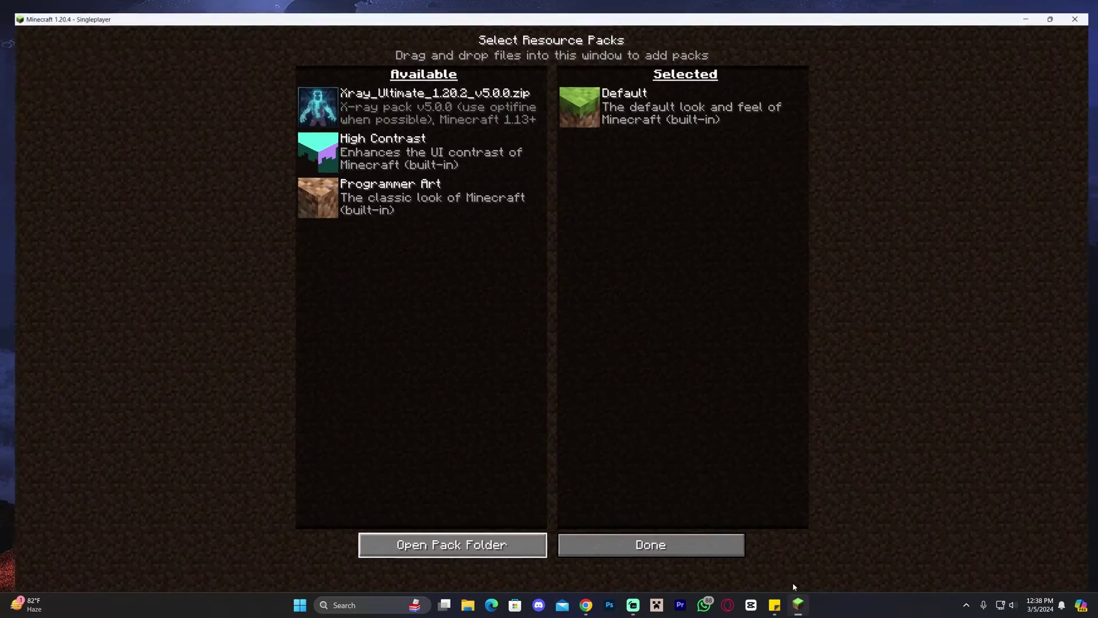
- Move Xray_Ultimate_1.20.2_v5.0.0.zip to Selected packs and apply it, reloading resources
left_click(309, 94)
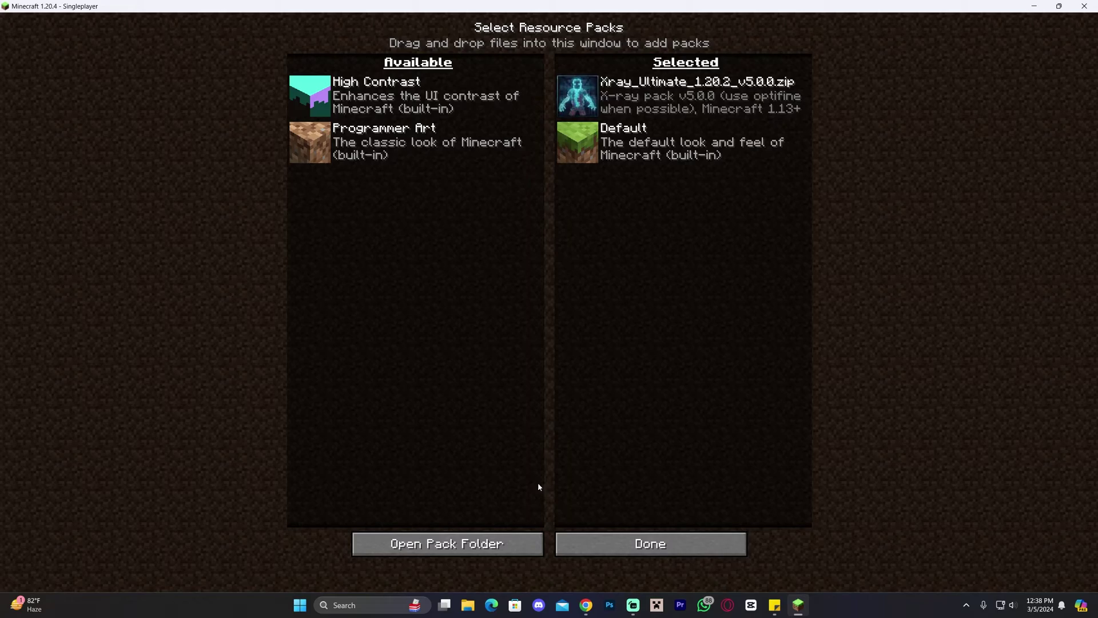
left_click(633, 542)
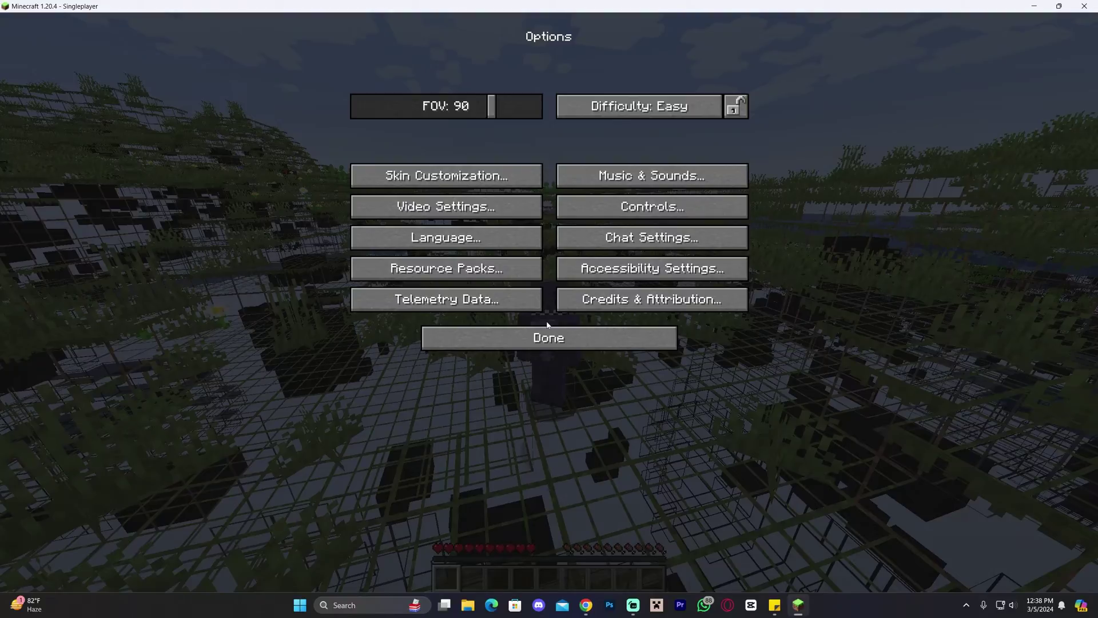
- Return to the world to view the see-through x-ray terrain, then pause the game again
left_click(561, 335)
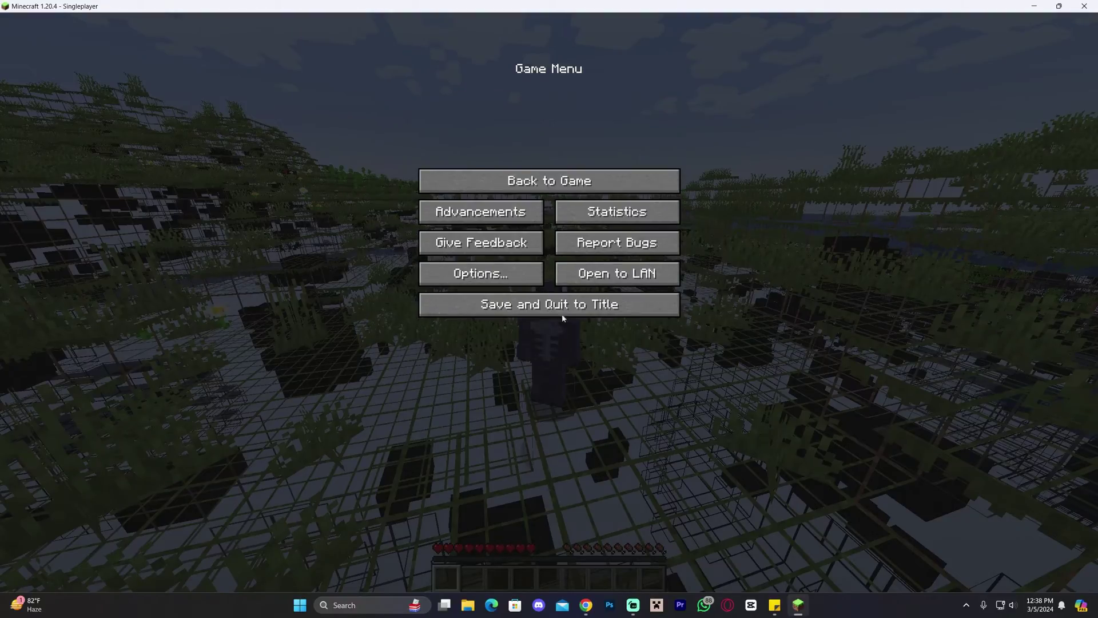
key("Escape")
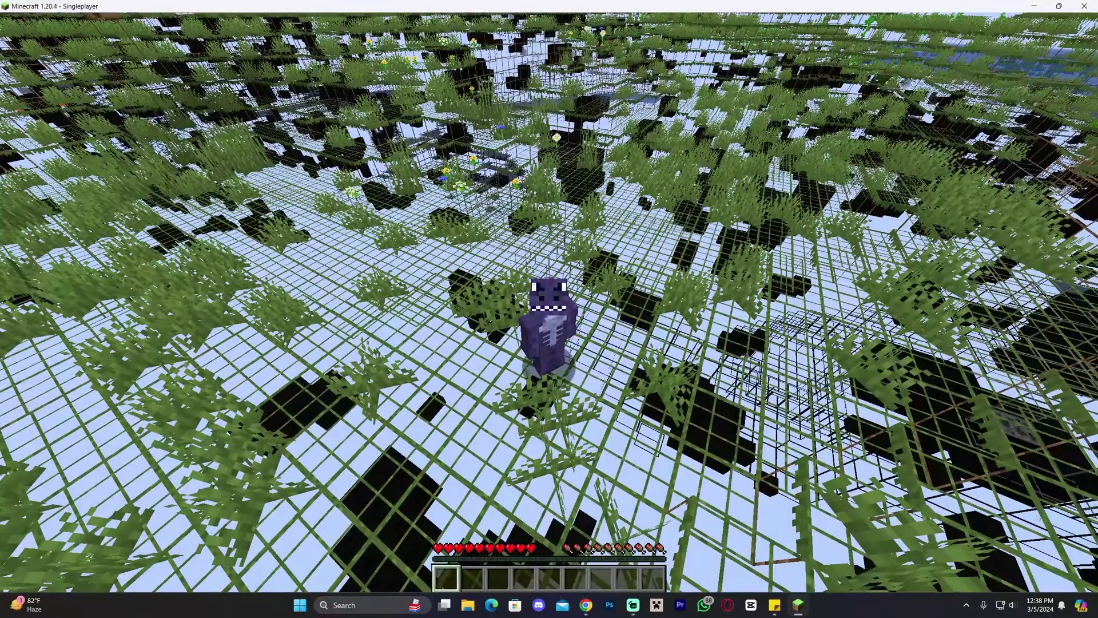
key("Escape")
- Remove the Xray Ultimate pack in Options > Resource Packs and reload to restore normal terrain
left_click(496, 274)
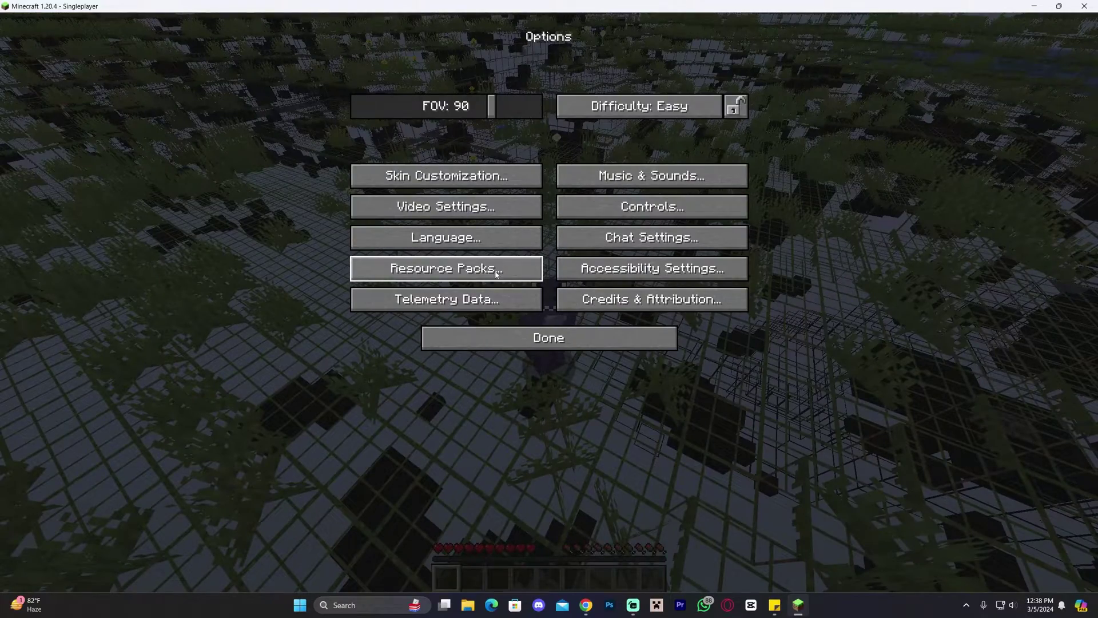
left_click(456, 270)
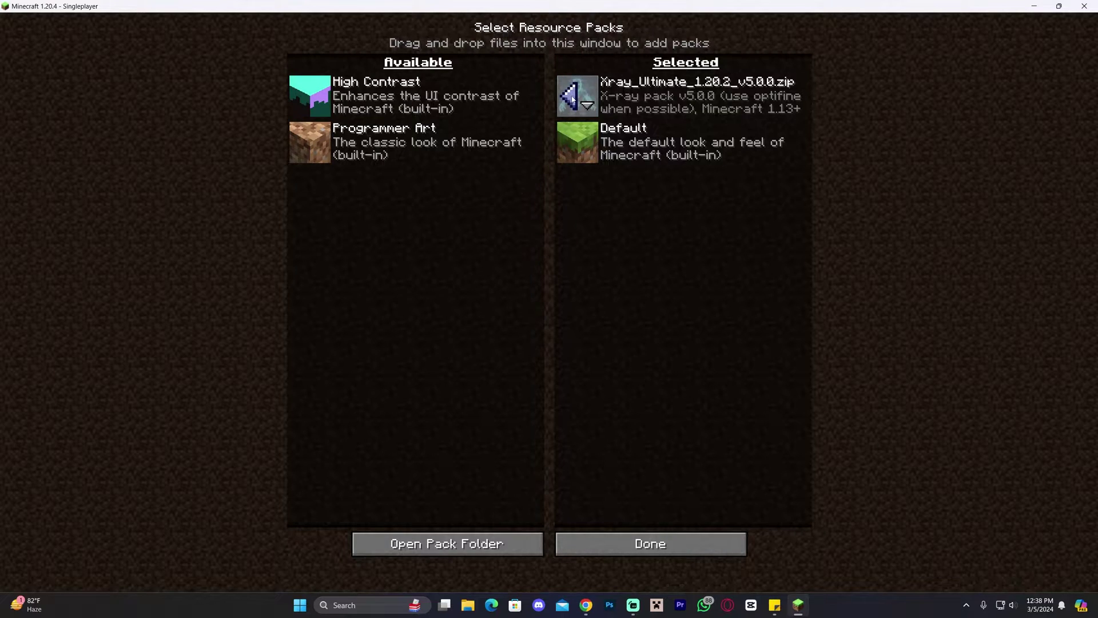
left_click(658, 555)
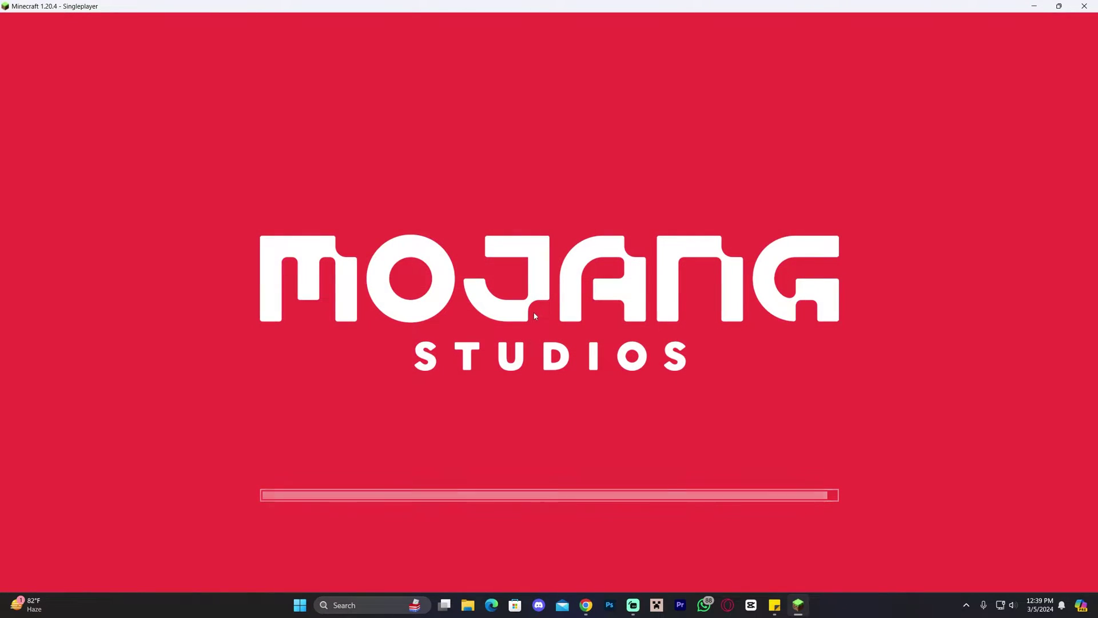
key("Escape")
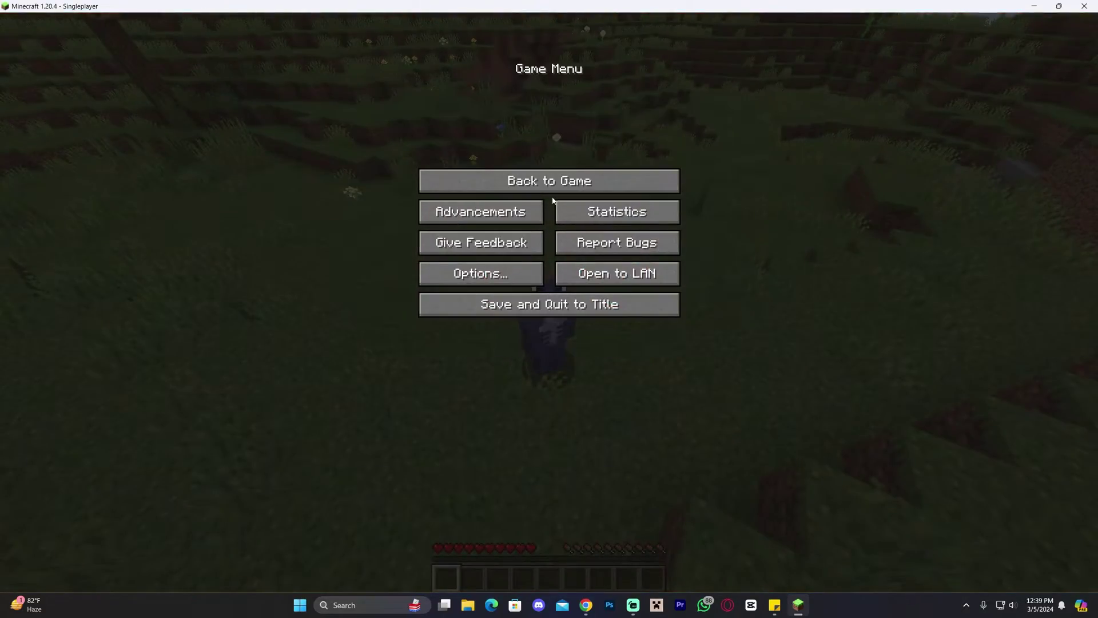